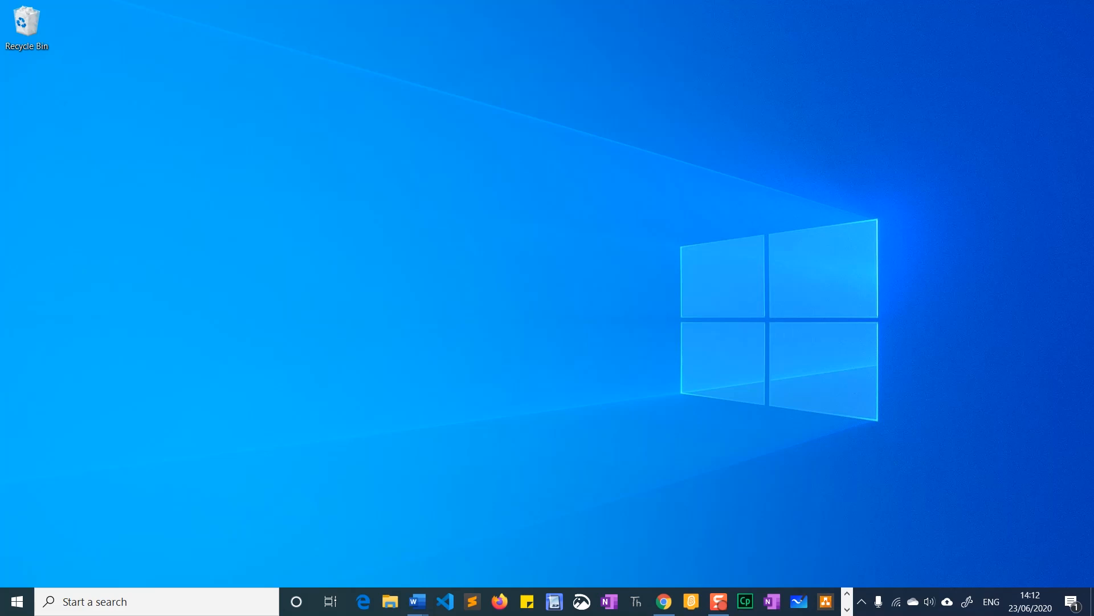
Step: Enter the heading "Snip and Sketch Activity" in the blank Word document and start a new line below it
drag(1093, 74, 590, 85)
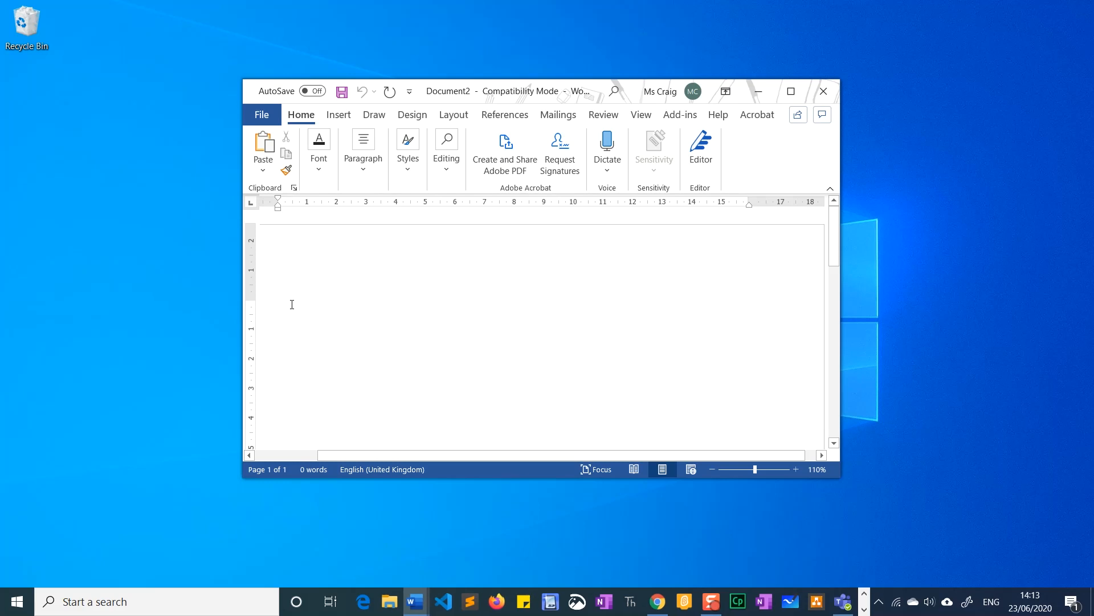
text(Snip)
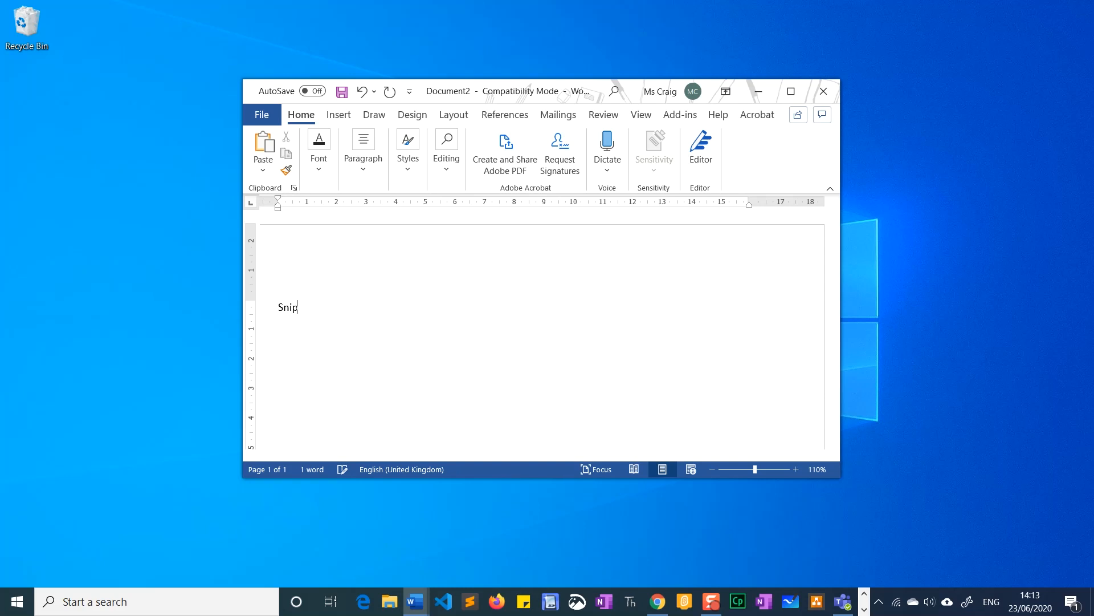
text( and Sket)
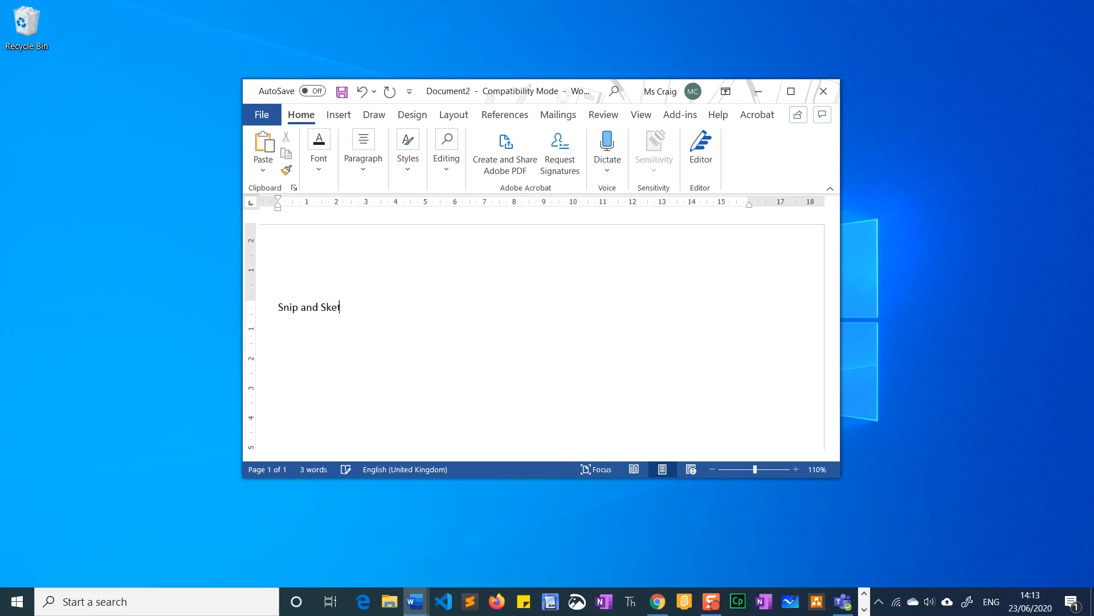
text(ch Activity#)
key(BackSpace)
key(Return)
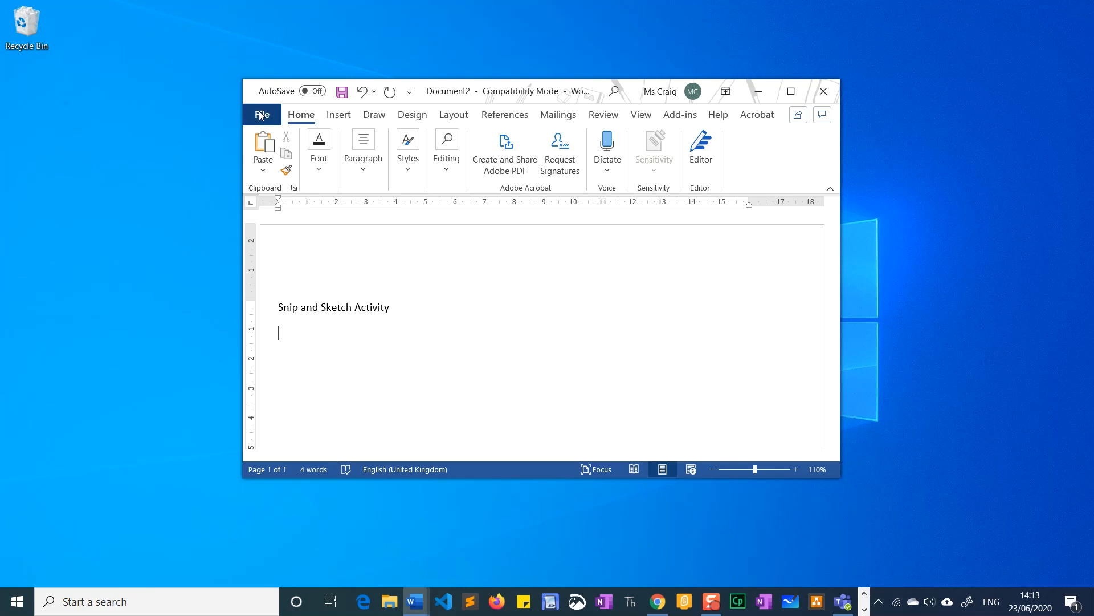
Step: Save the document as "Snip and Sketch Activity" in the OneDrive - Glow Scotland location
click(342, 93)
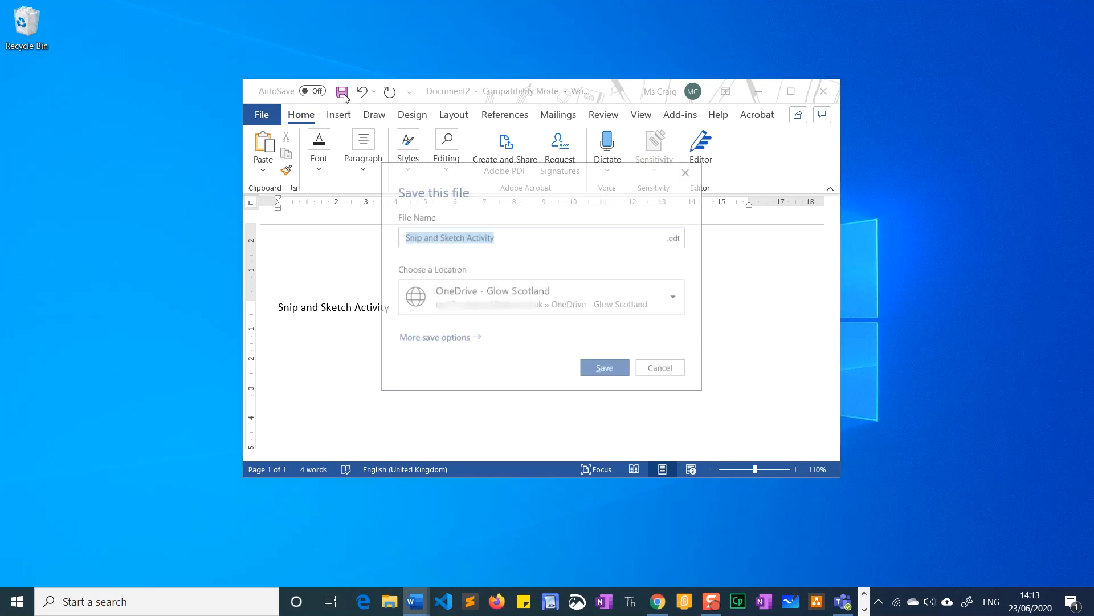
click(470, 298)
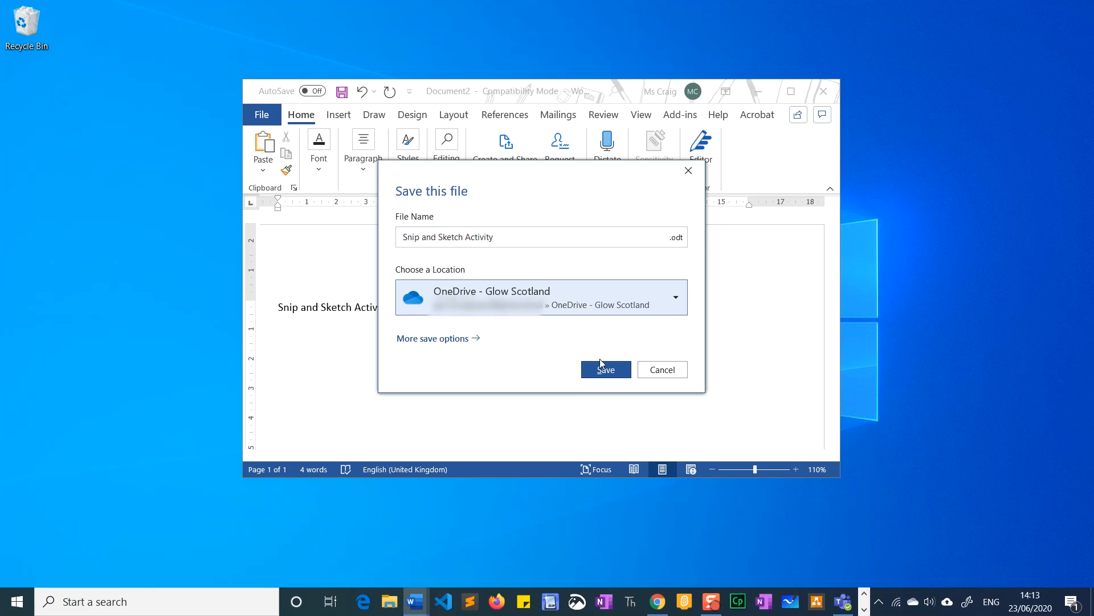
click(606, 371)
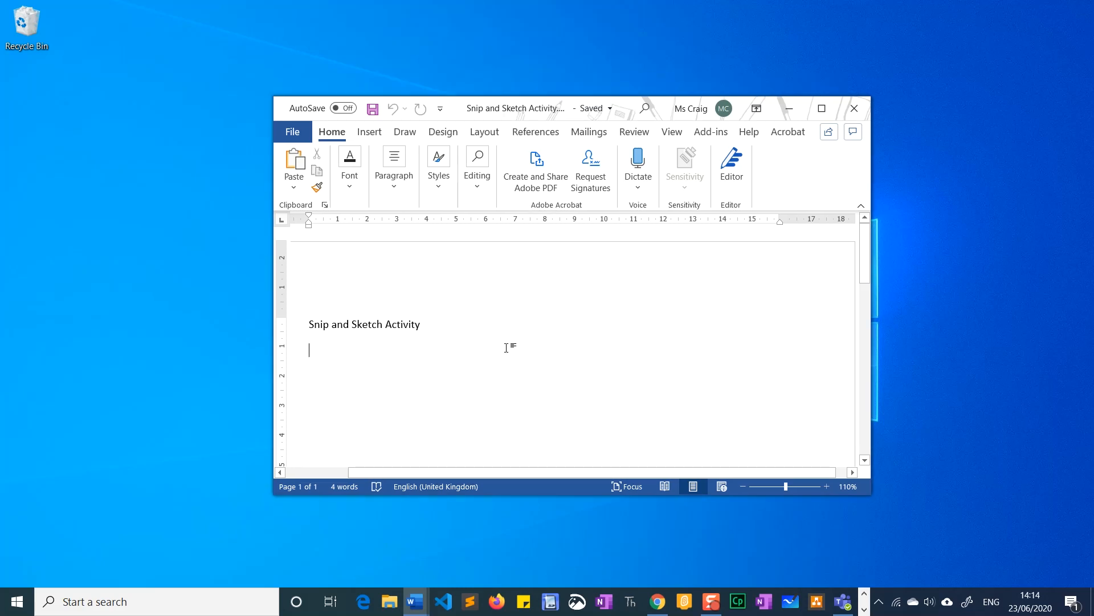
key(Return)
Step: Search Windows for "snip" and launch the Snip & Sketch app
click(83, 608)
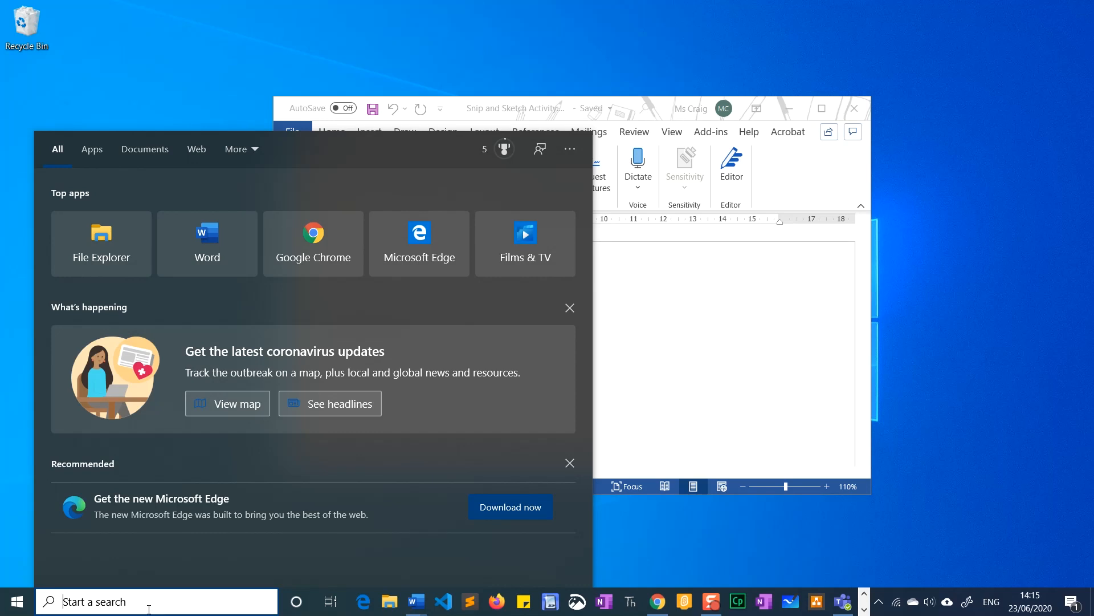
text(snip)
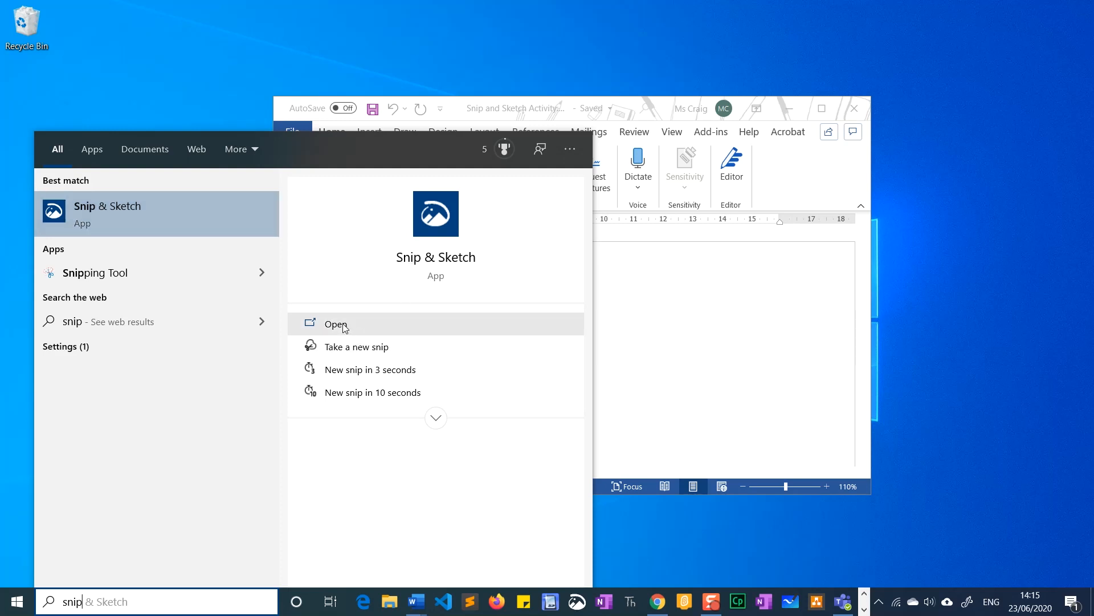
click(117, 205)
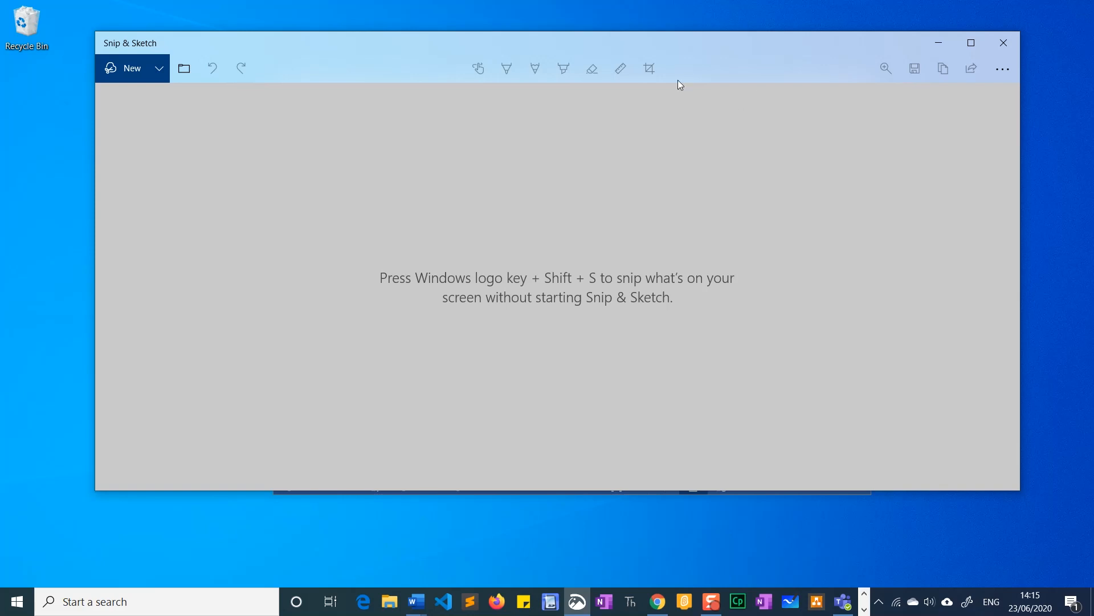
Step: Take a new full-screen snip of the desktop with the Word document open
click(160, 73)
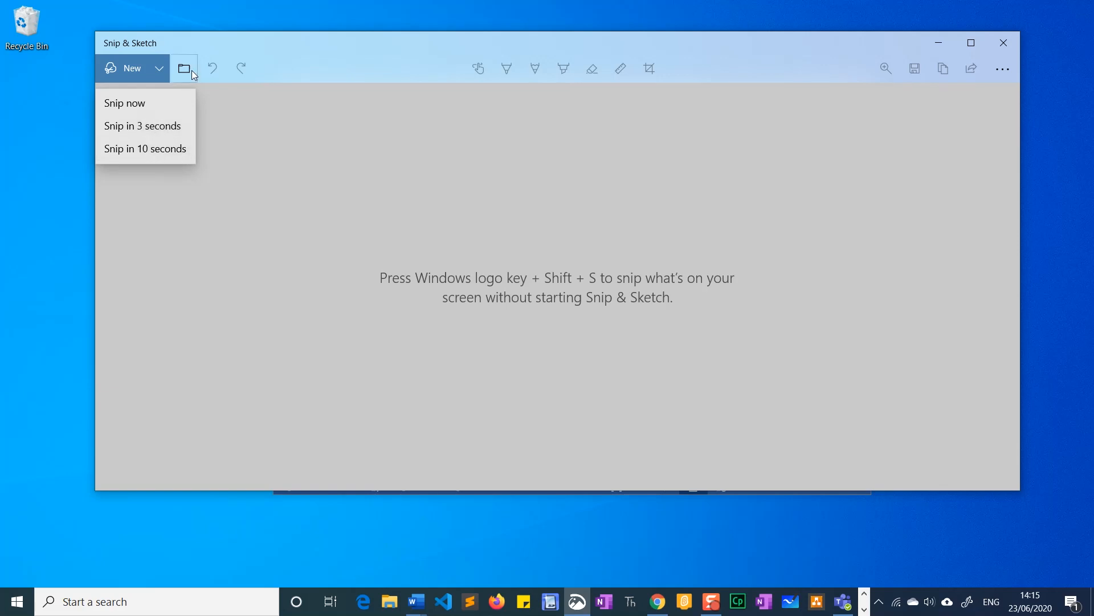
click(136, 72)
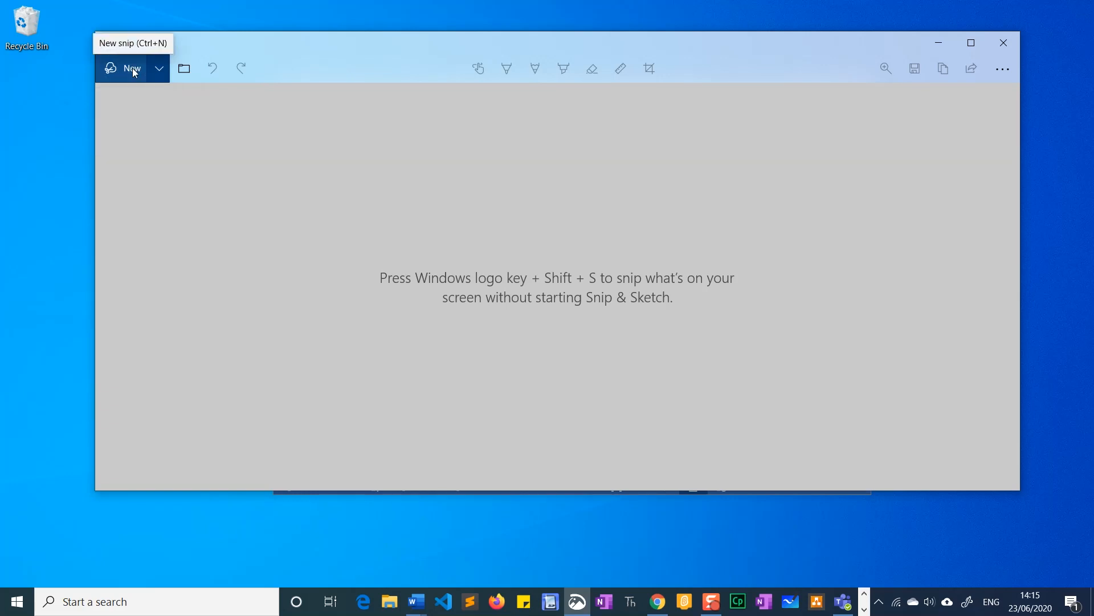
click(135, 70)
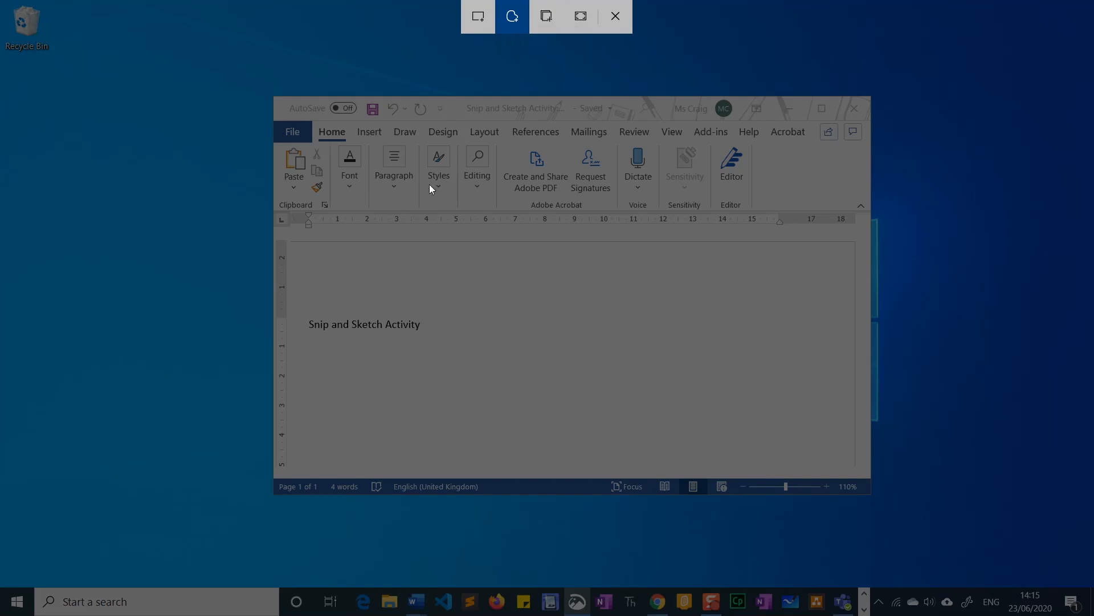
click(581, 20)
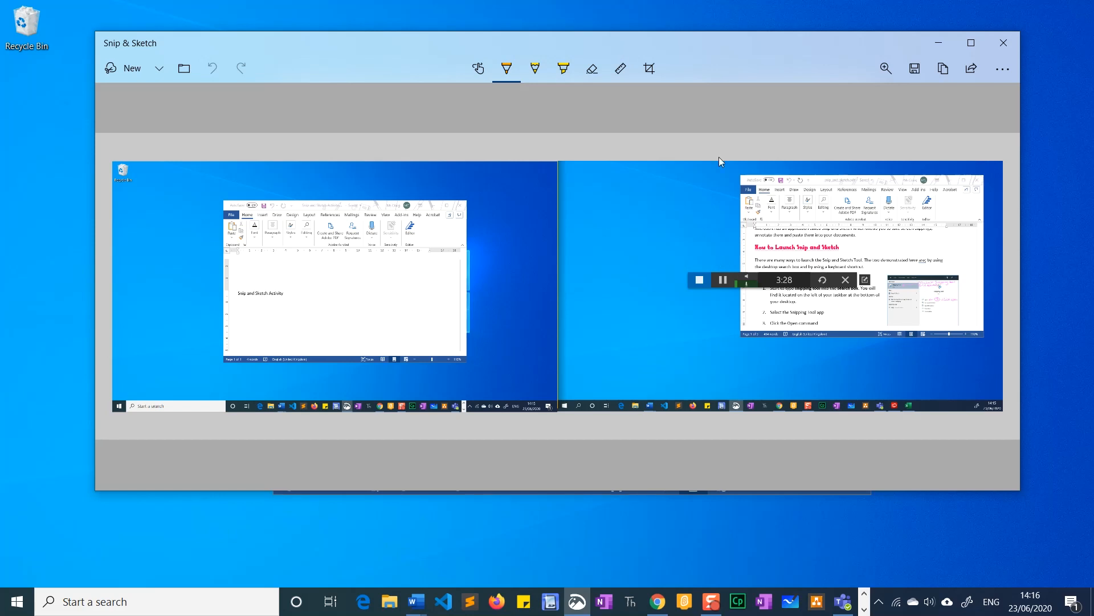
Step: Crop the snip to the first monitor's desktop, removing the second monitor, and apply the crop
click(646, 69)
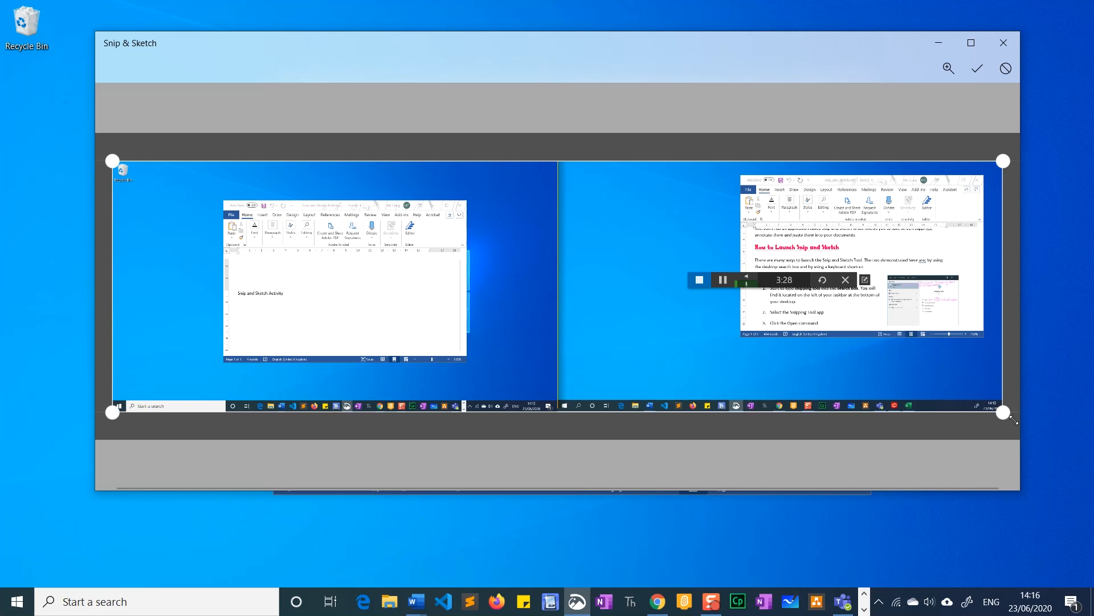
mouse_move(1003, 412)
mouse_down()
mouse_move(582, 407)
mouse_move(556, 417)
mouse_up()
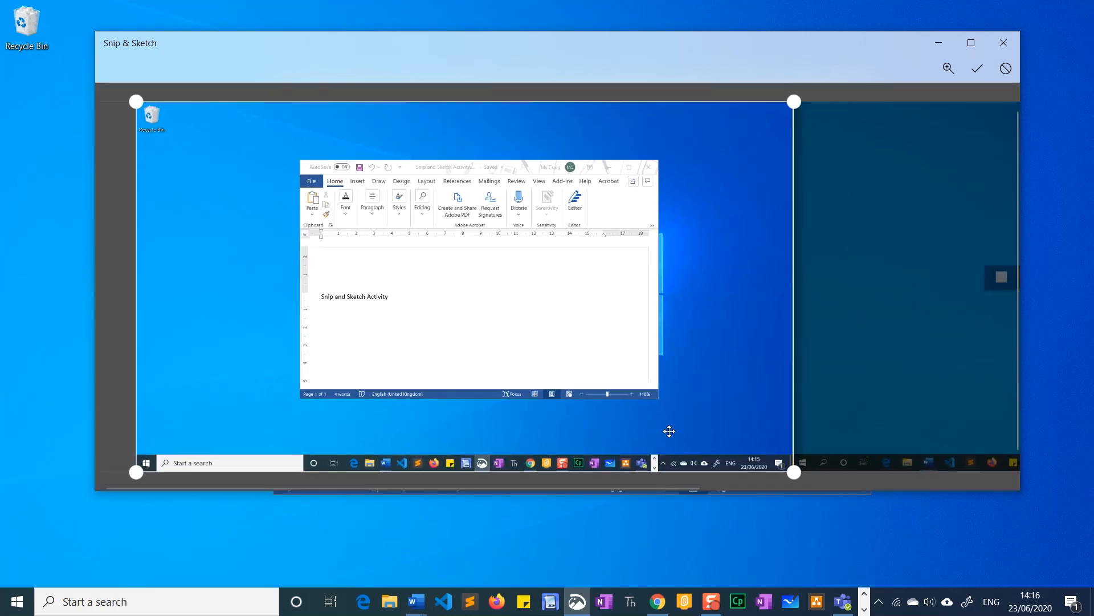
click(979, 69)
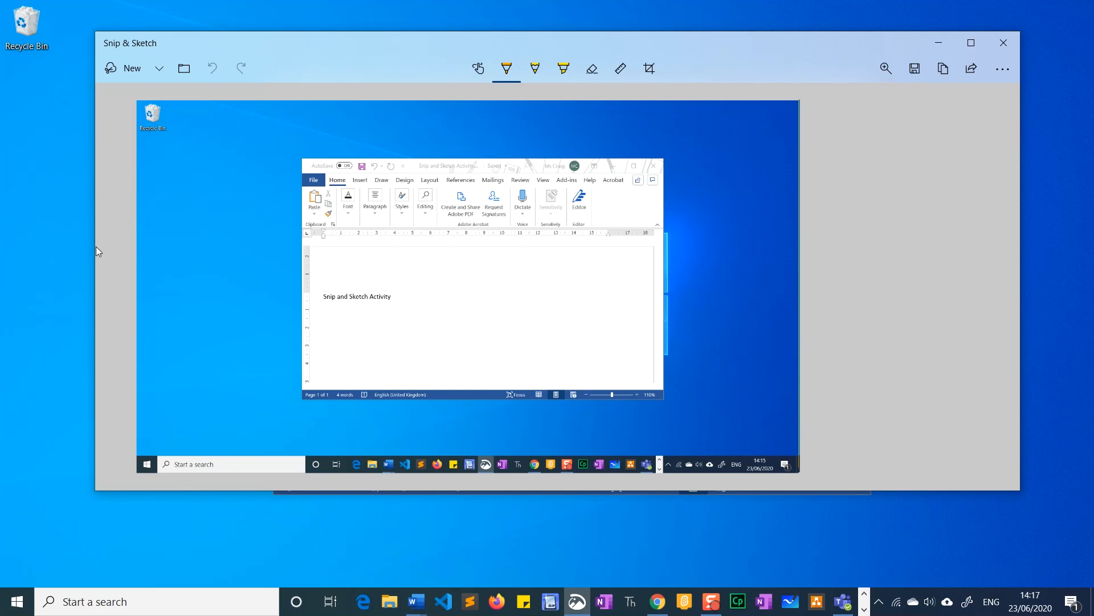
Step: Select the ballpoint pen with orange ink for annotating the snip
click(480, 77)
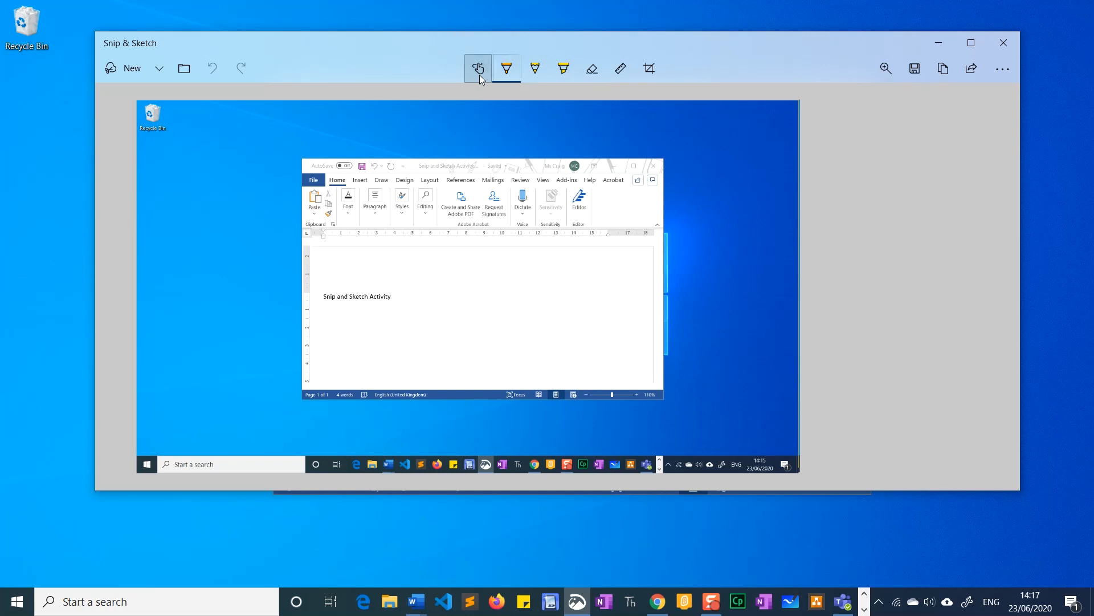
click(476, 75)
click(512, 76)
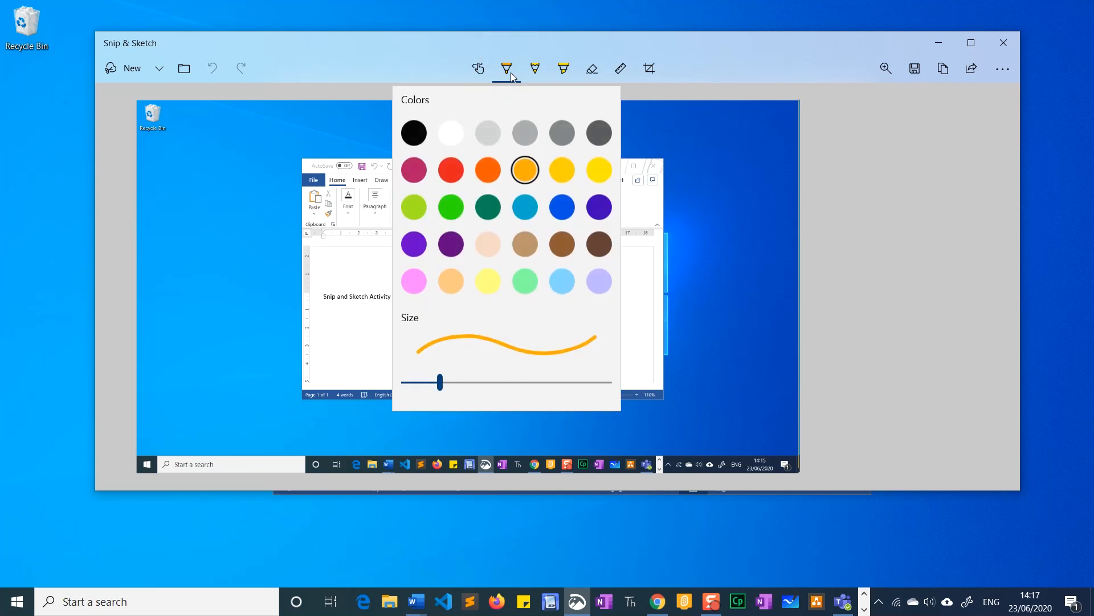
click(526, 175)
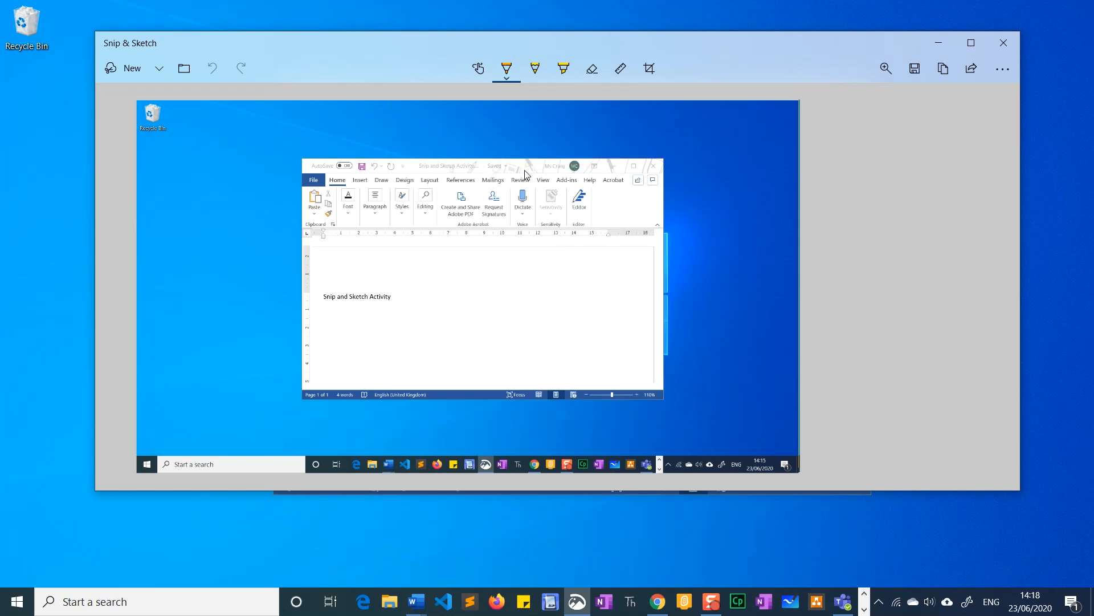
click(509, 79)
mouse_move(440, 384)
mouse_down()
mouse_move(427, 384)
mouse_move(593, 400)
mouse_move(441, 395)
mouse_up()
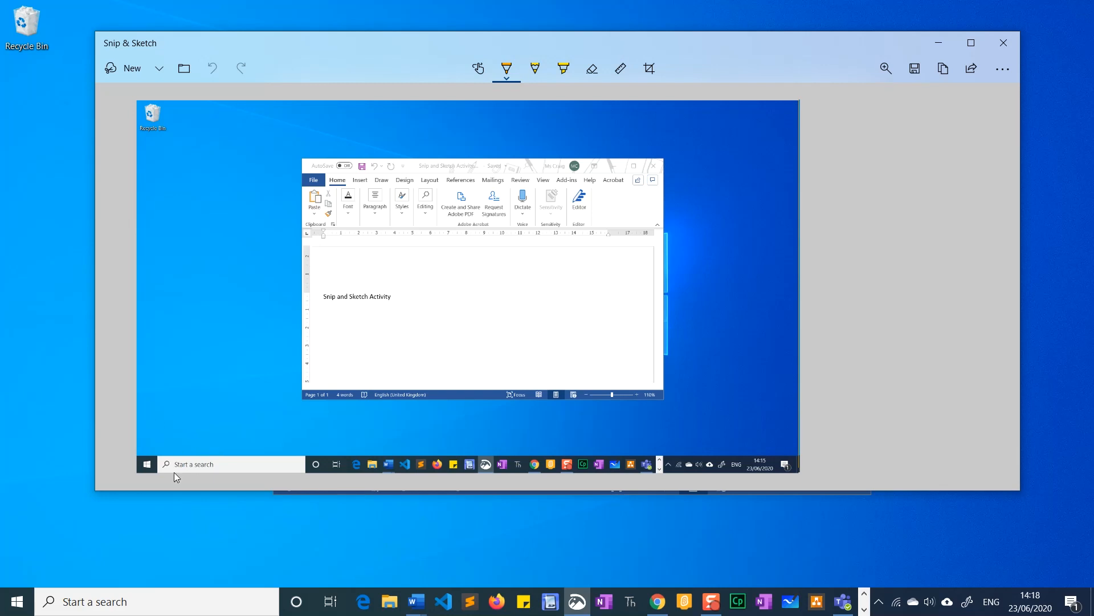
Step: Circle the Windows Start button in the snip in orange and handwrite the label "START BUTTON" with an arrow beside it
click(886, 68)
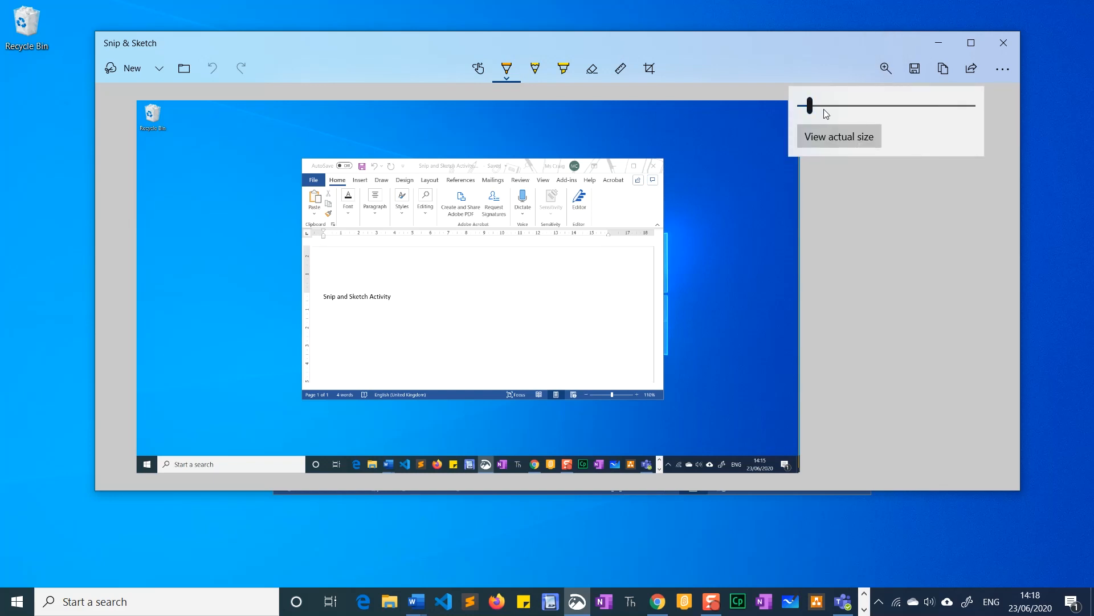
drag(816, 110, 842, 108)
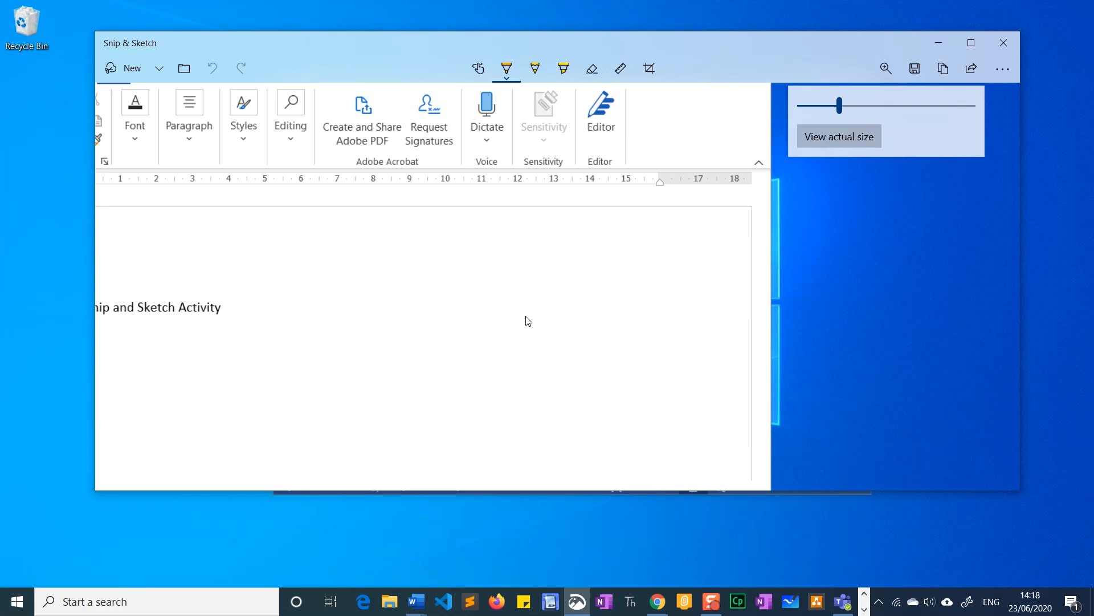
click(512, 321)
drag(513, 318, 758, 252)
drag(396, 371, 610, 181)
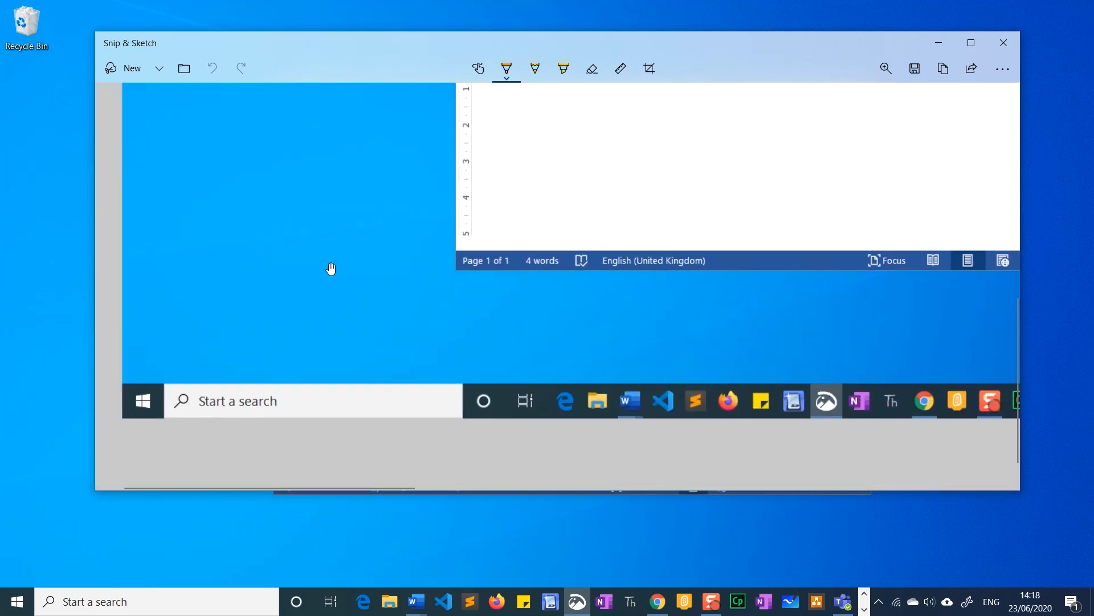
drag(293, 293, 404, 285)
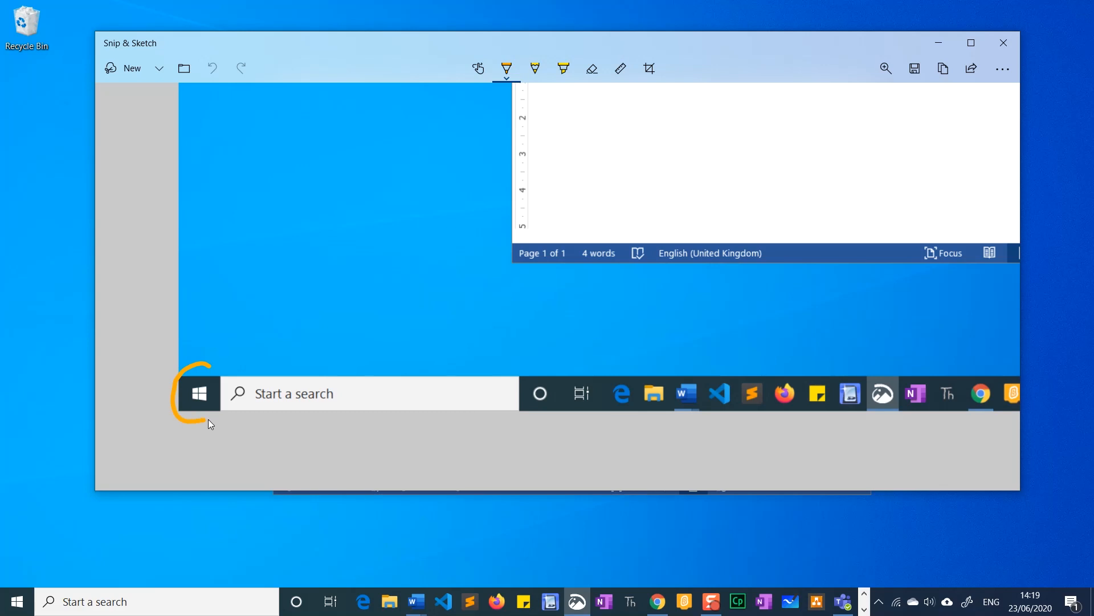
drag(218, 391, 194, 374)
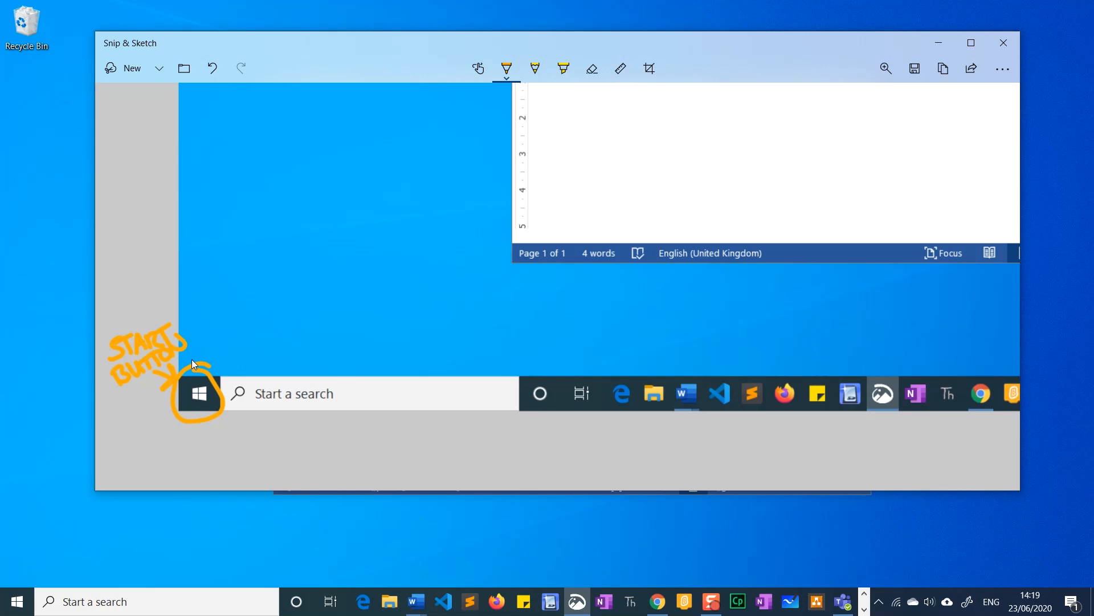
Step: Switch the pen to dark pink, circle the snip's search box and handwrite "Start search box" above it
click(506, 68)
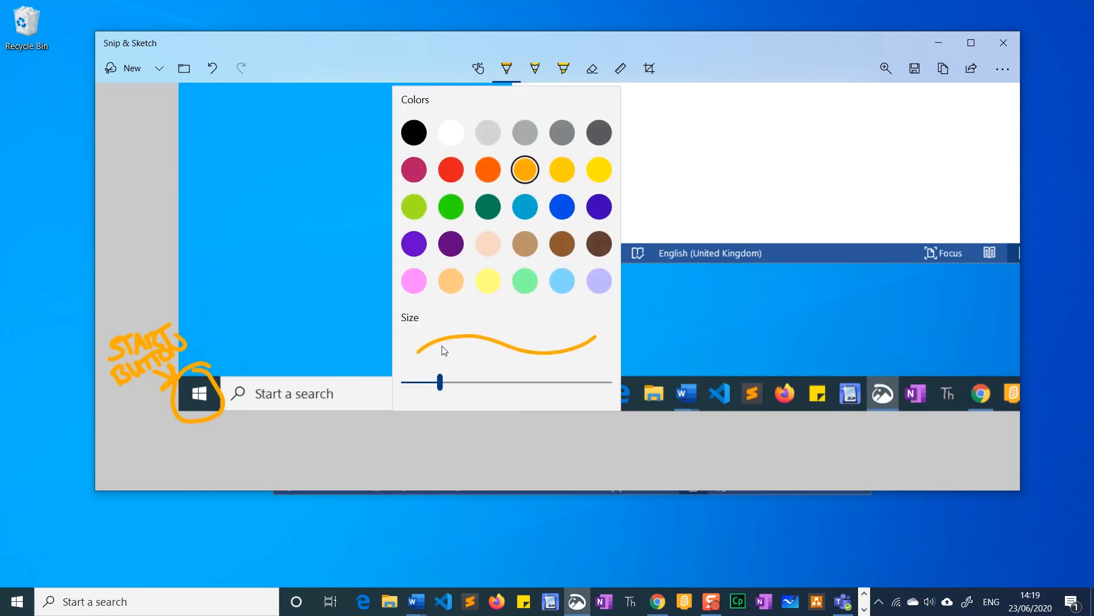
click(340, 449)
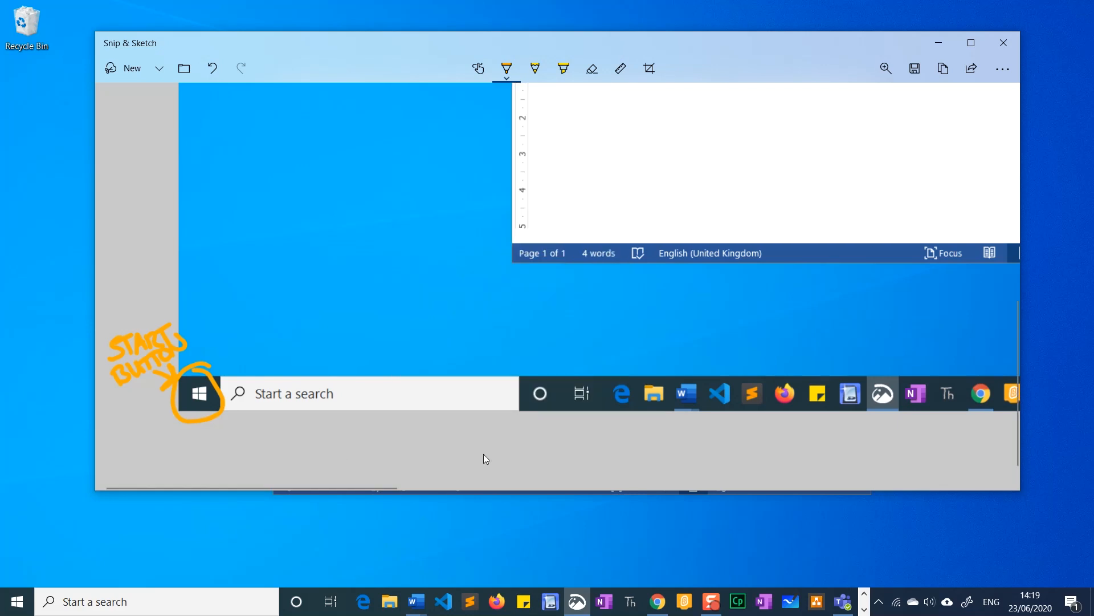
click(507, 68)
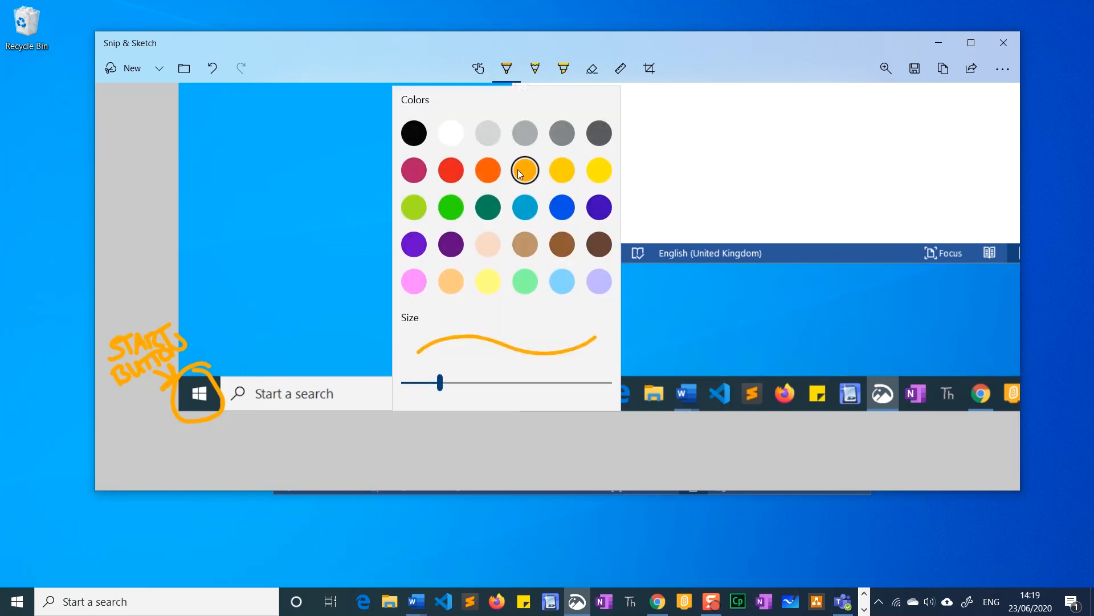
click(414, 170)
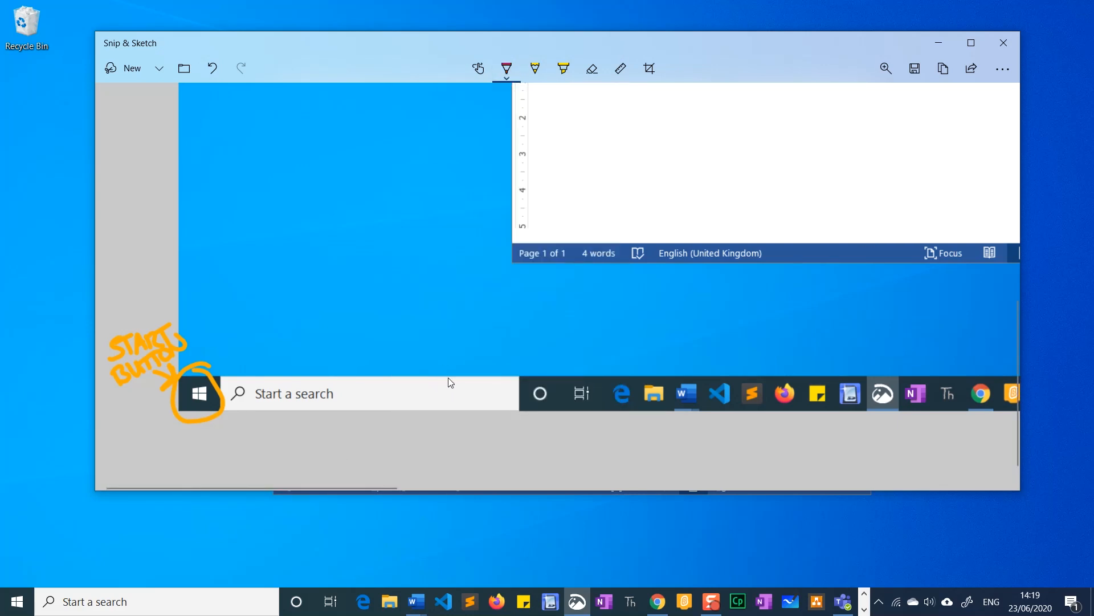
drag(470, 363, 432, 361)
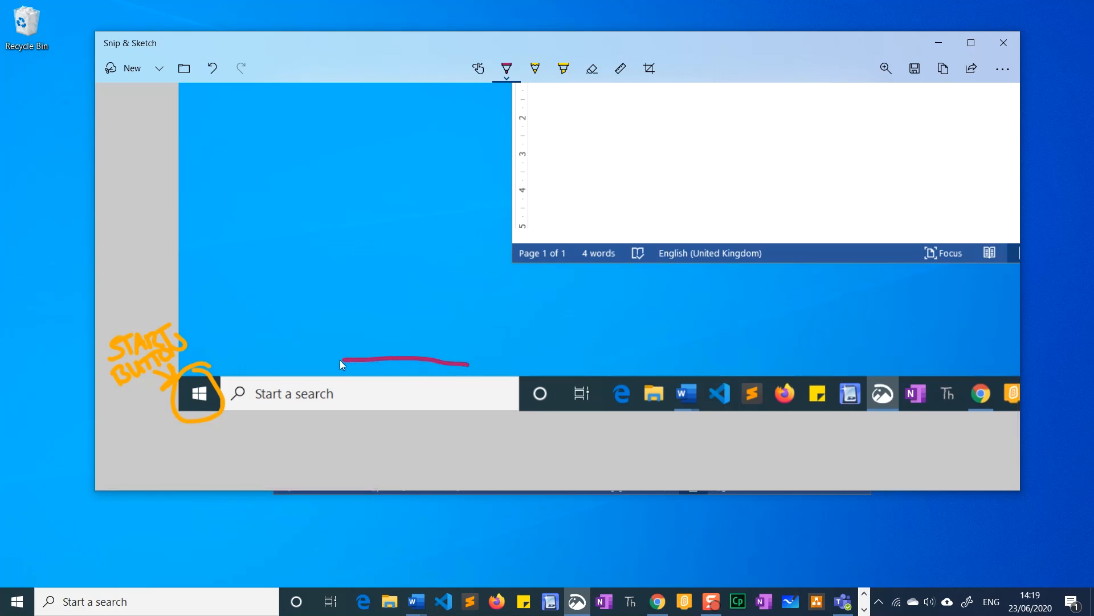
mouse_move(258, 424)
mouse_down()
mouse_move(397, 410)
mouse_move(471, 372)
mouse_up()
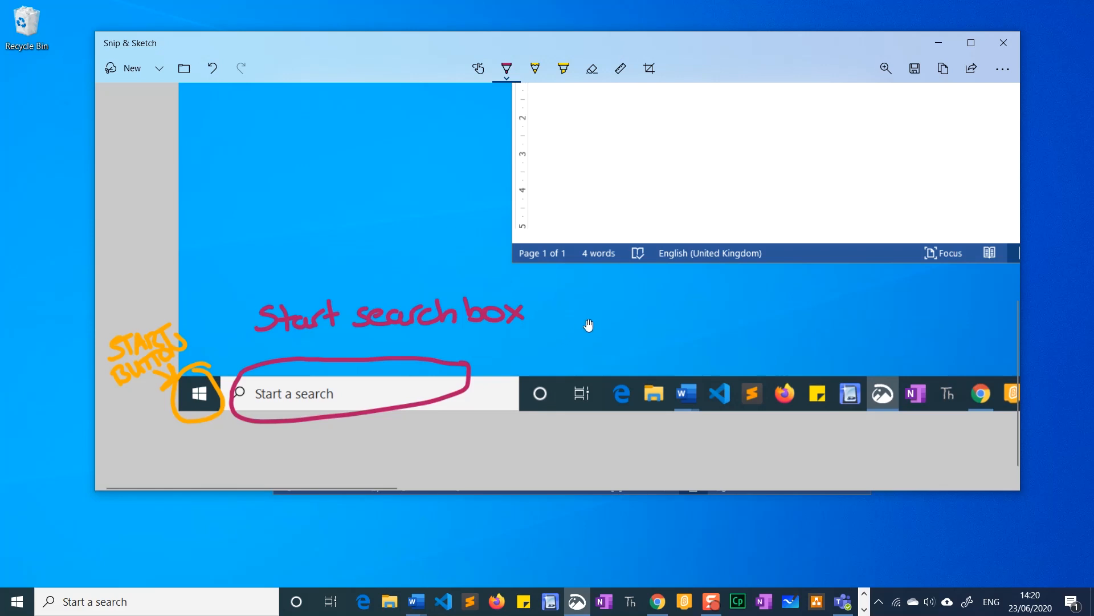
Step: Switch the pen to light green, circle the snip's taskbar and its open app icons, and handwrite "TASKBAR" above it
mouse_move(649, 315)
mouse_down()
mouse_move(427, 310)
mouse_move(371, 320)
mouse_up()
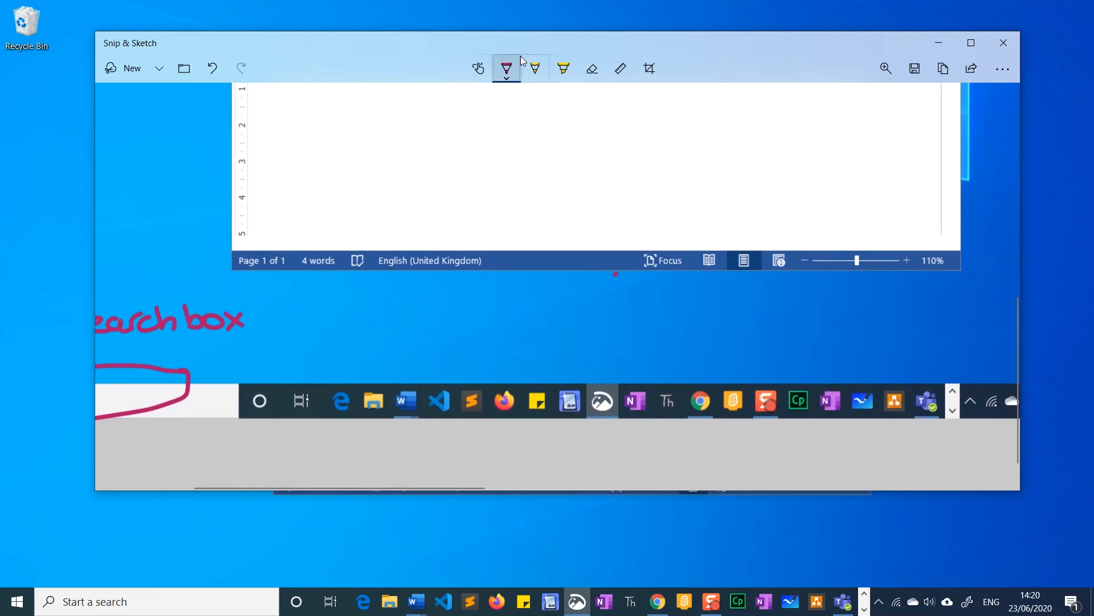
click(507, 69)
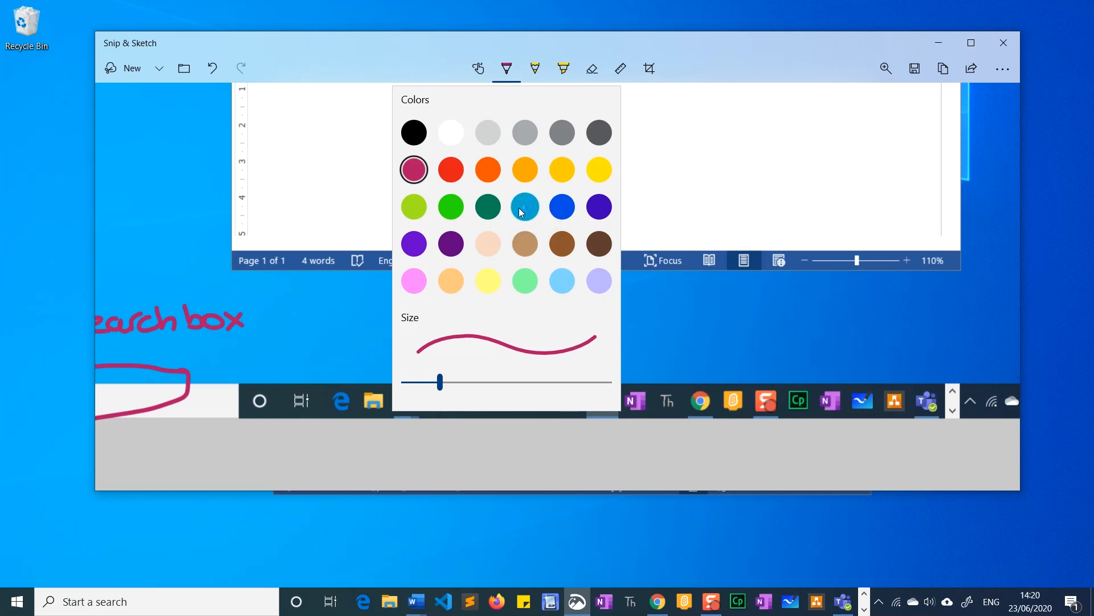
click(527, 278)
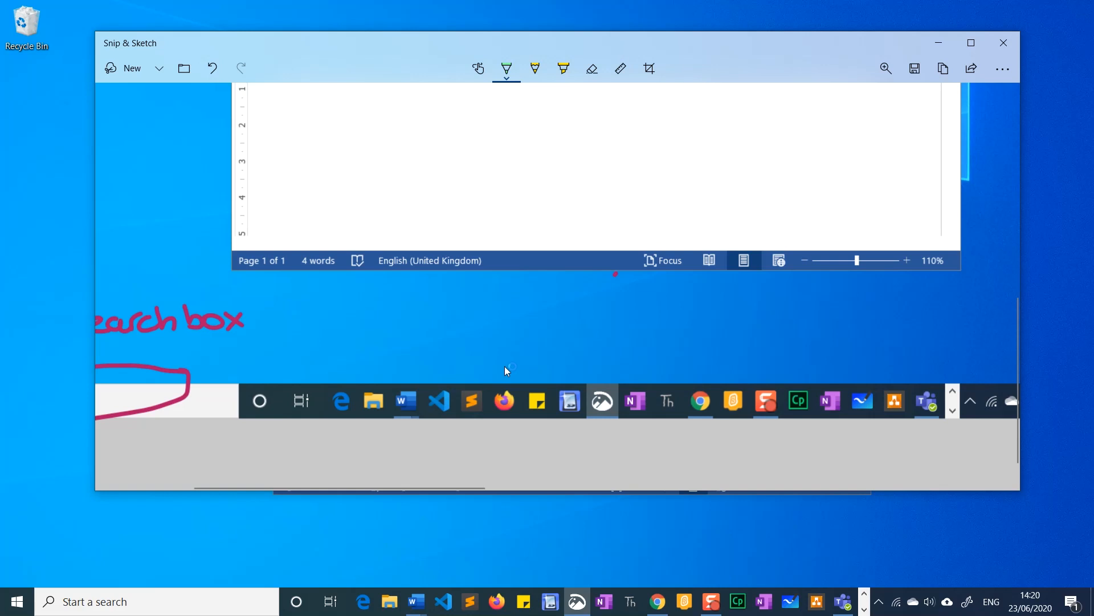
drag(509, 363, 463, 363)
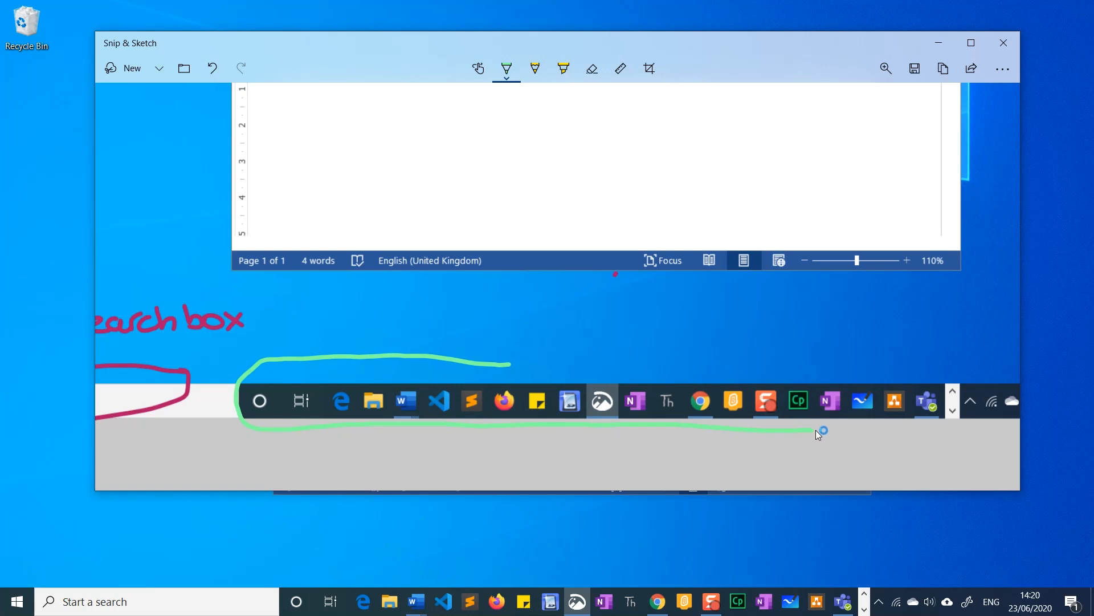
drag(950, 386, 891, 376)
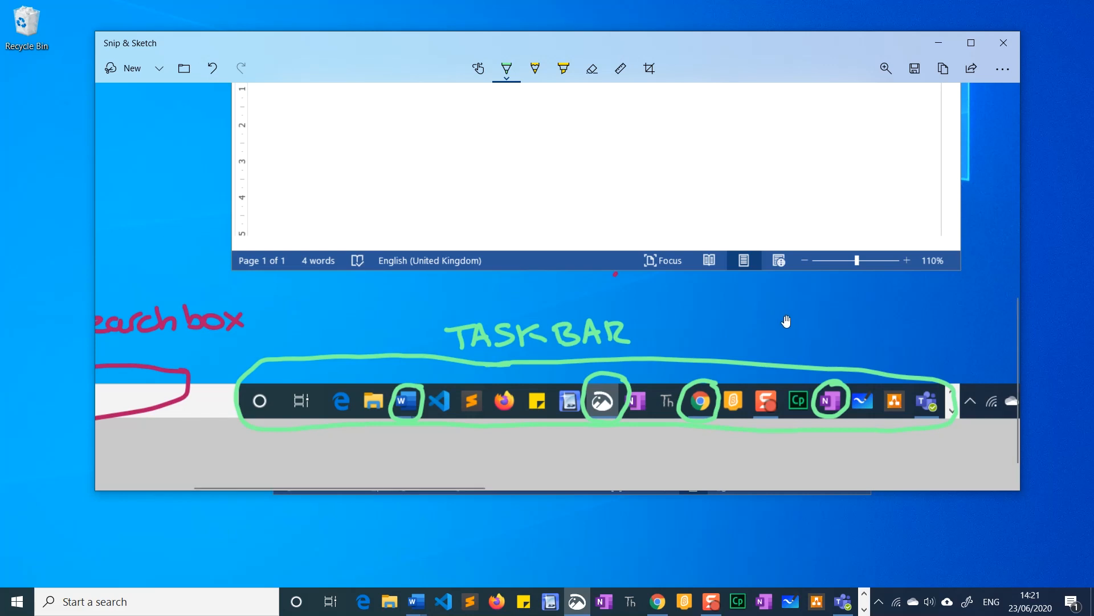
Step: Switch the pen to red, circle the snip's notification area and its first status icons, and handwrite "SYSTEM BOX" above it
drag(794, 320, 502, 322)
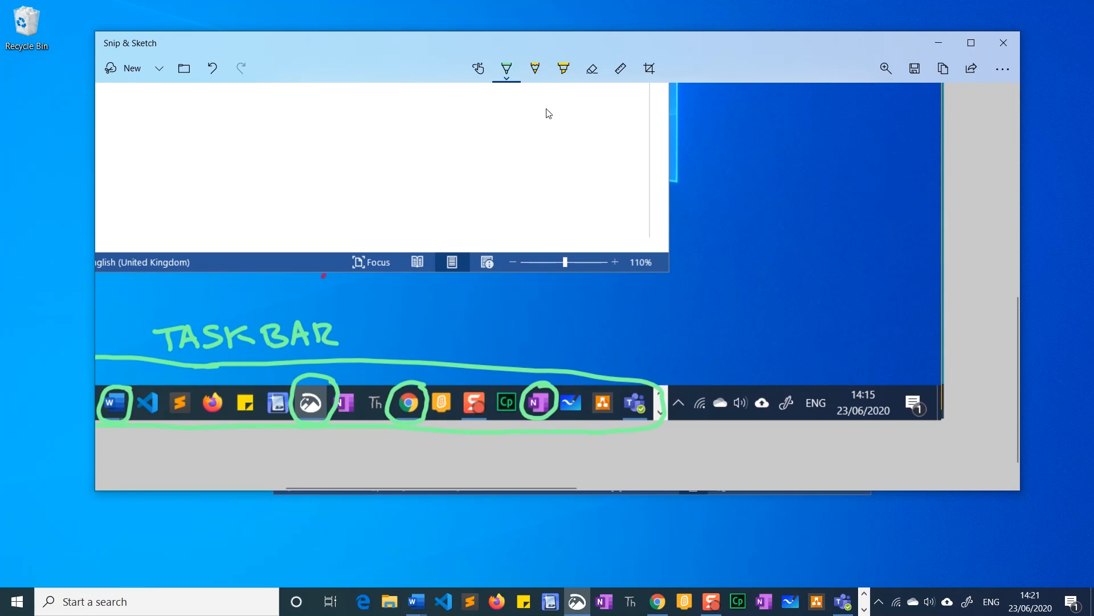
click(506, 68)
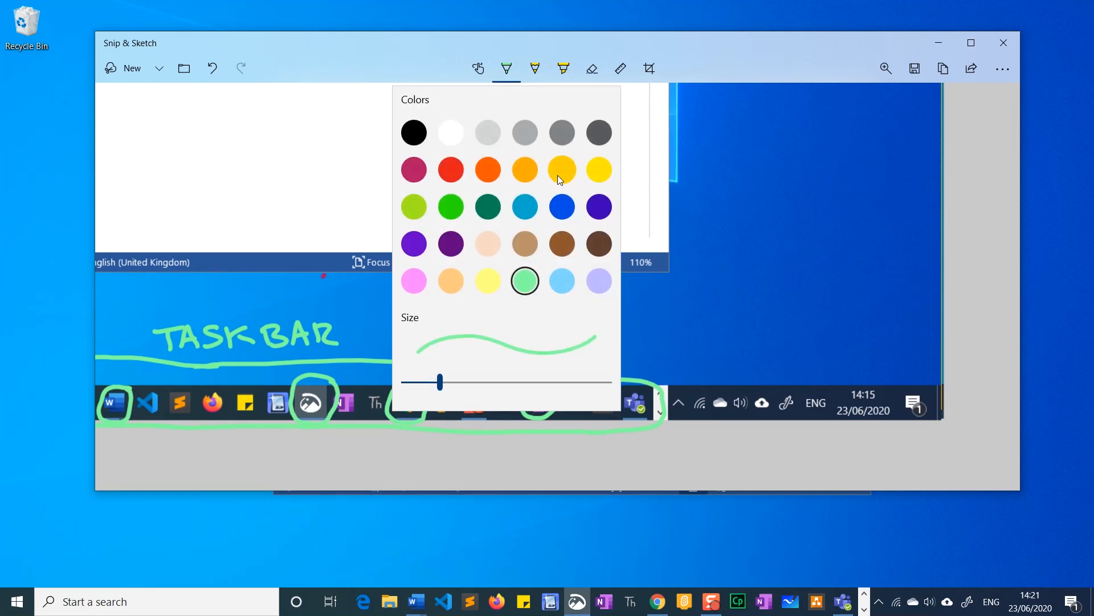
click(492, 177)
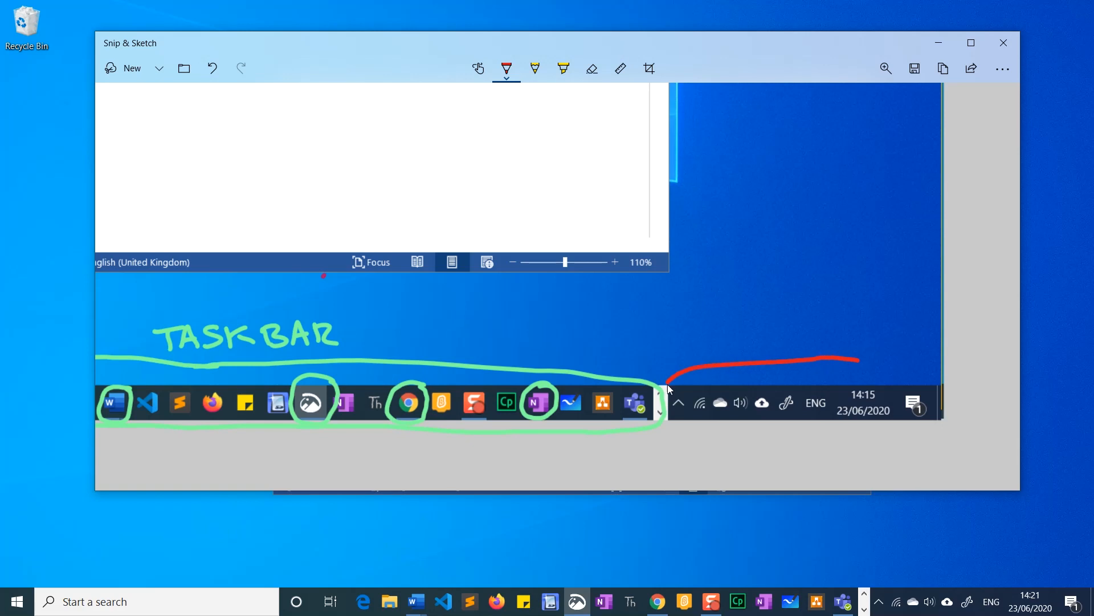
mouse_move(944, 393)
mouse_down()
mouse_move(889, 358)
mouse_move(832, 357)
mouse_up()
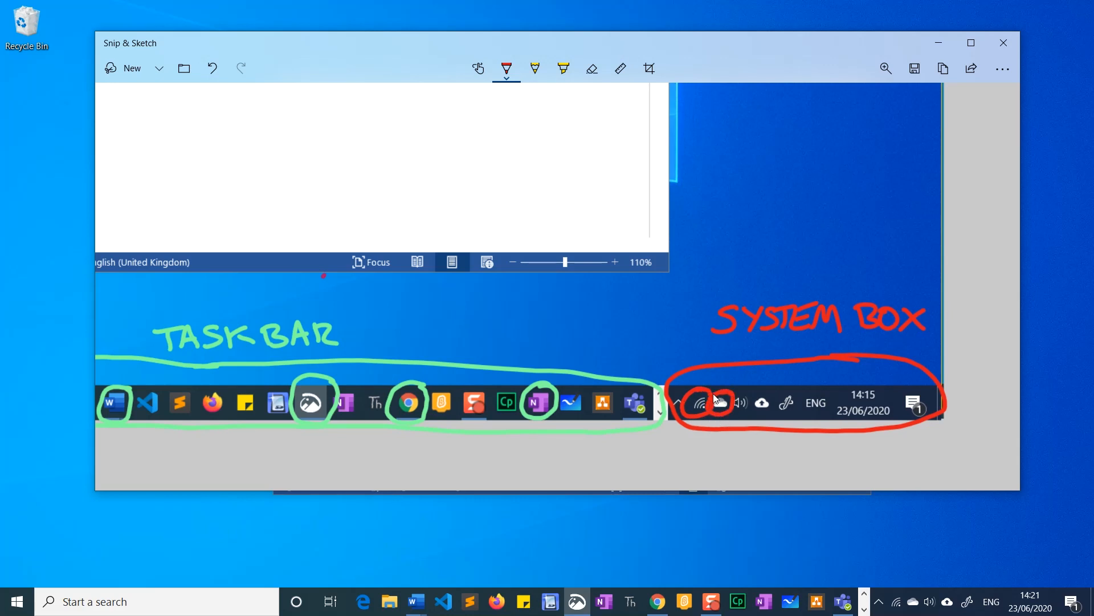
drag(753, 393, 742, 389)
Step: Switch the pen to dark green and handwrite "DESKTOP" on the blue background above the Word window in the snip
drag(494, 293, 591, 374)
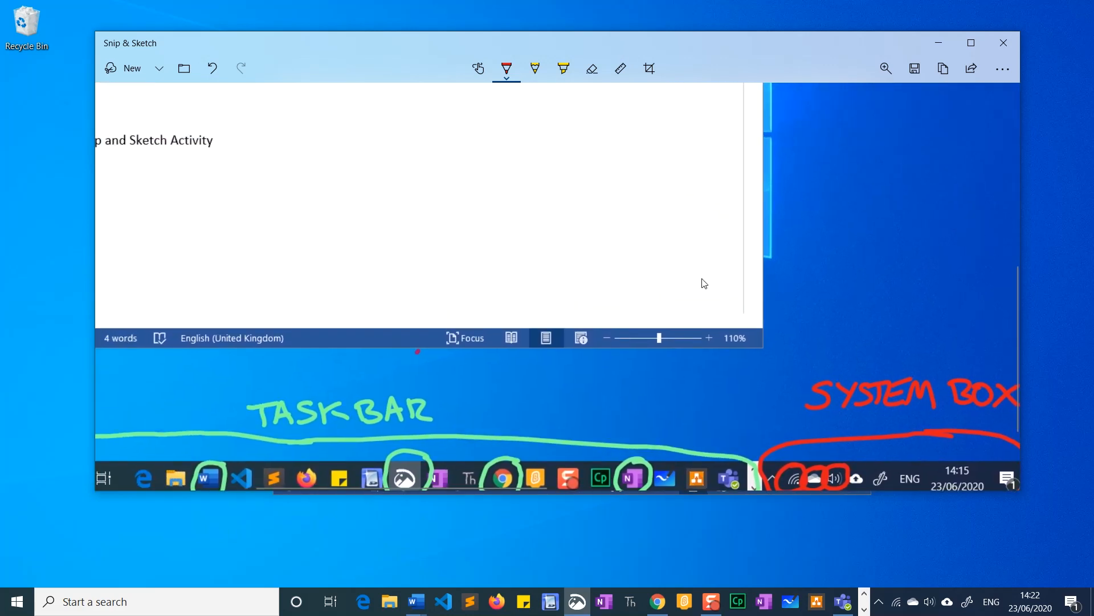
click(886, 69)
drag(838, 106, 801, 114)
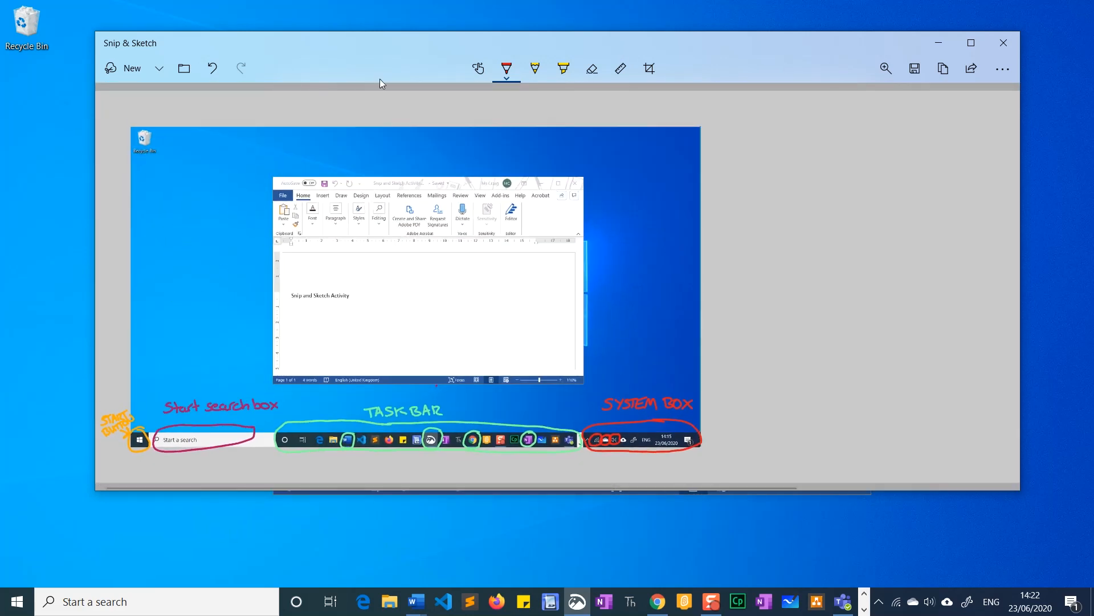
click(506, 68)
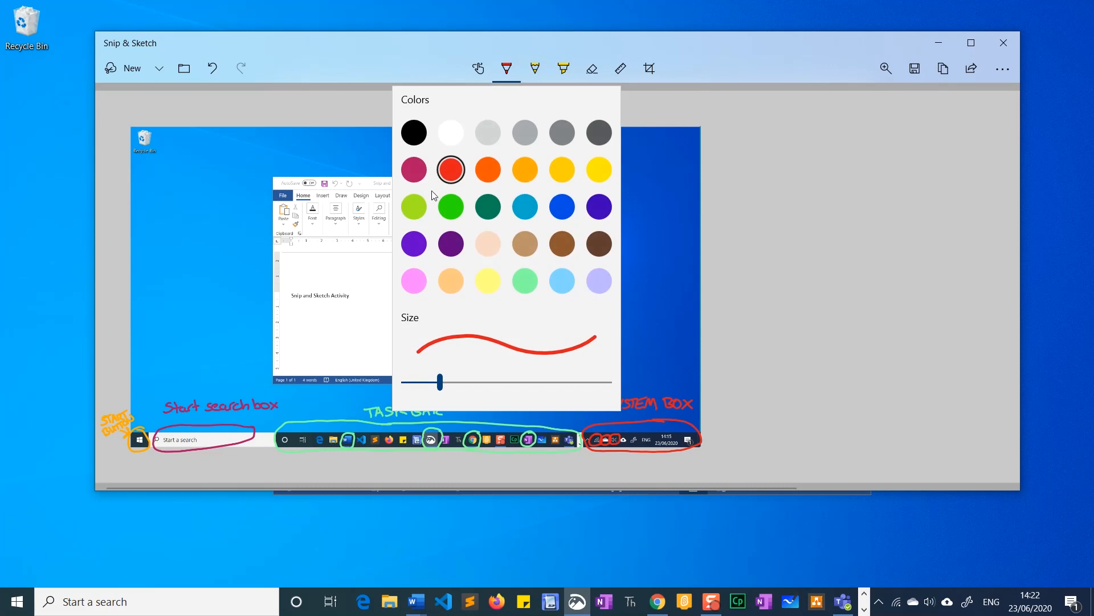
click(488, 207)
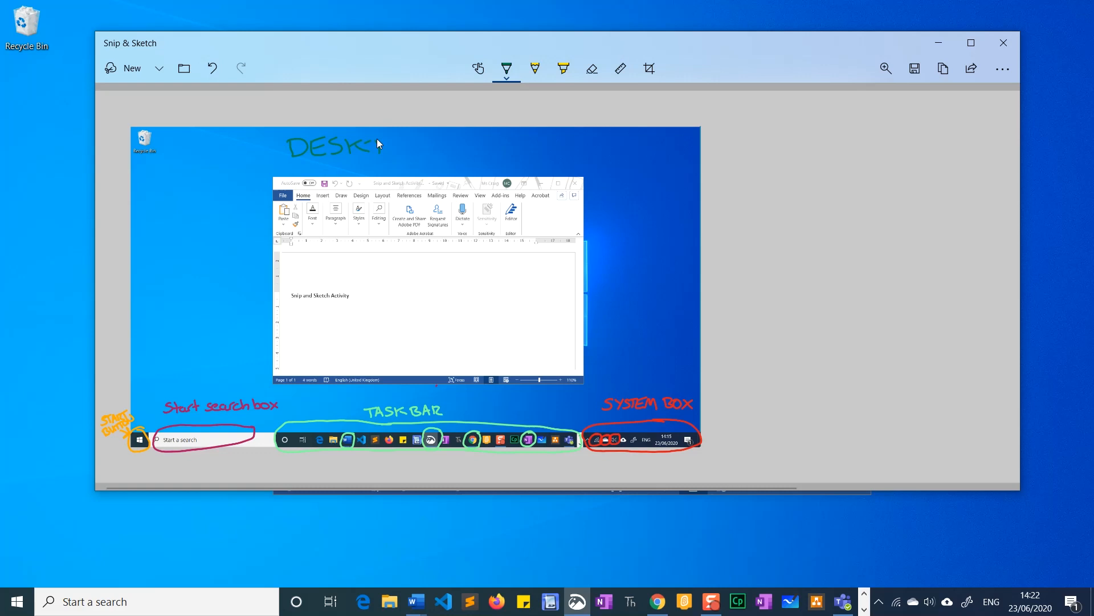
drag(407, 139, 420, 141)
Step: Switch the pen to gold, circle the Word window in the snip and handwrite "WINDOW displaying word" with an arrow beside it
click(506, 68)
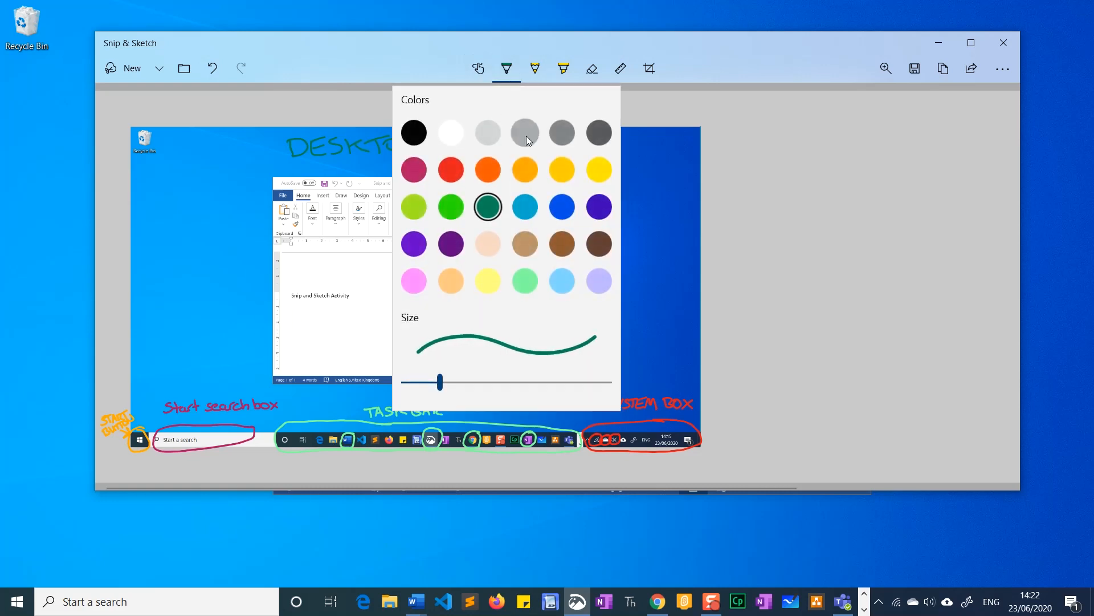
click(568, 169)
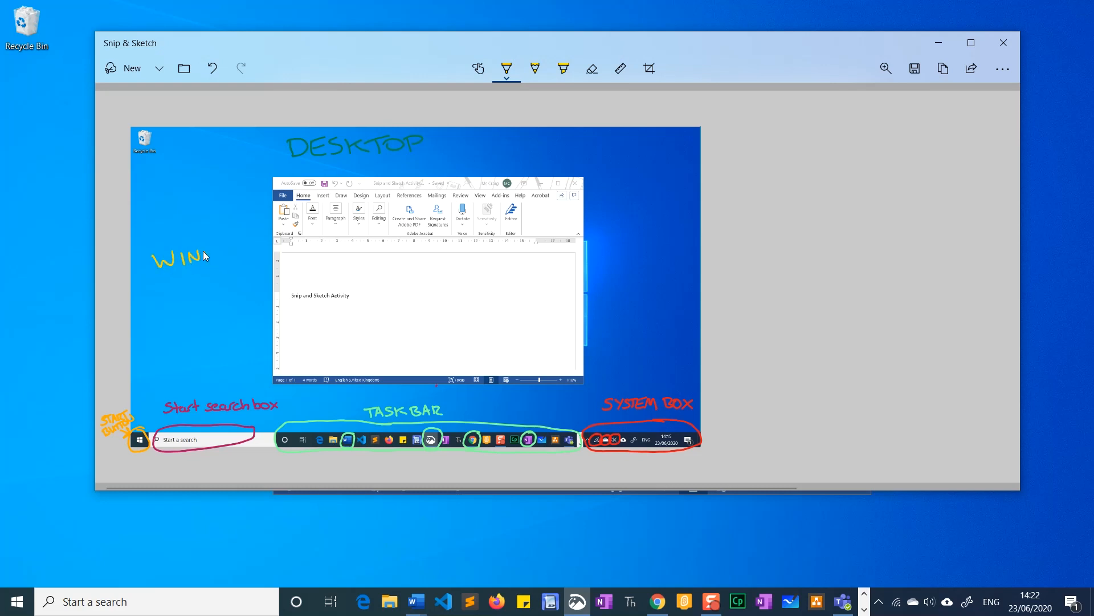
drag(235, 251, 243, 241)
mouse_move(533, 167)
mouse_down()
mouse_move(327, 167)
mouse_move(269, 182)
mouse_up()
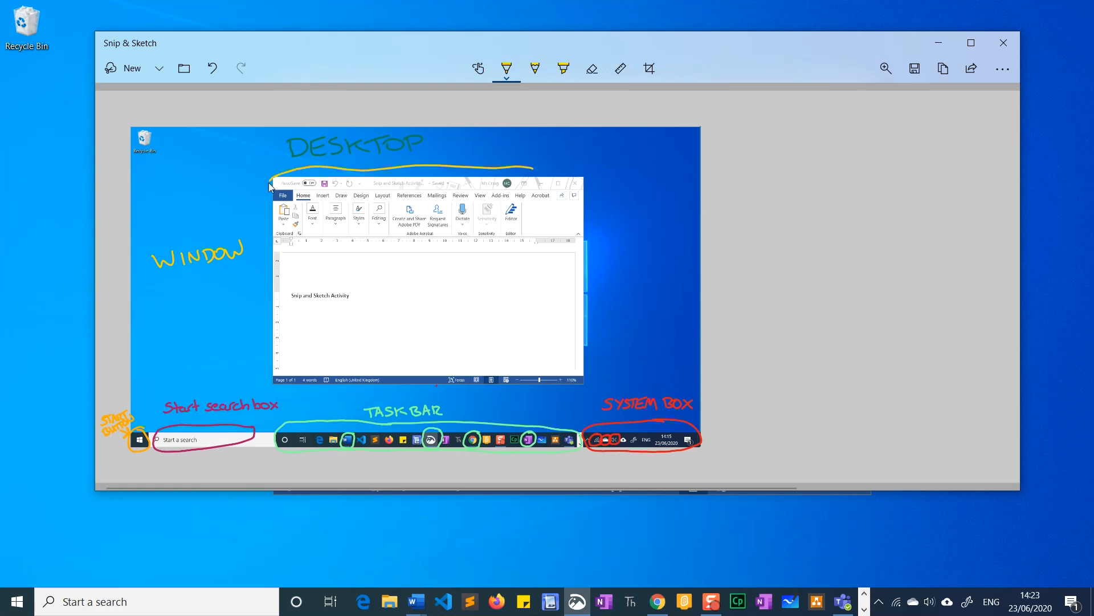
drag(422, 375, 588, 371)
drag(585, 179, 507, 169)
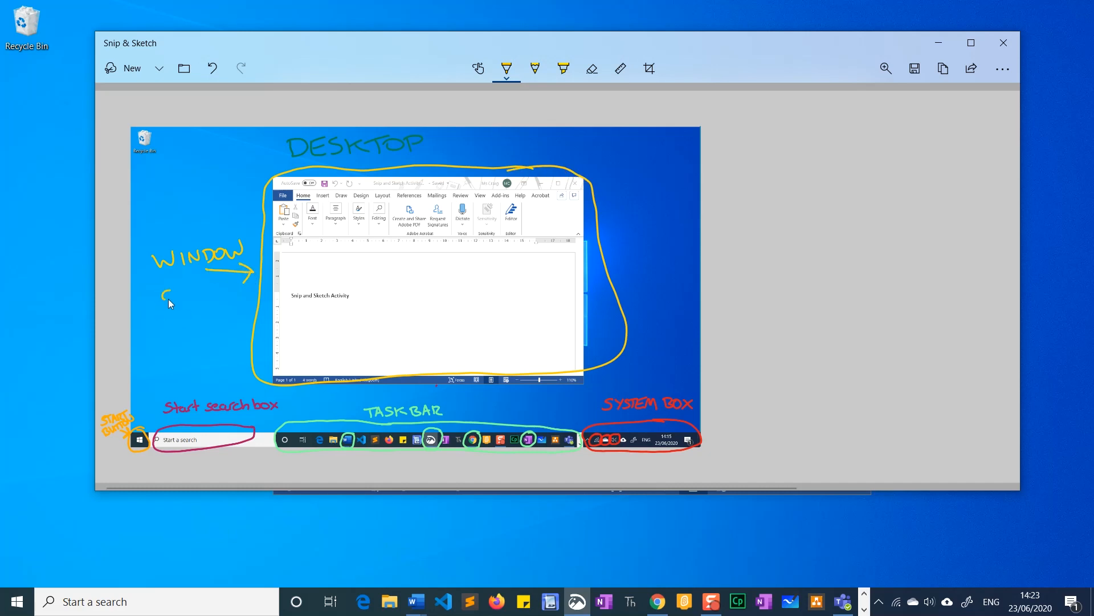
mouse_move(199, 296)
mouse_down()
mouse_move(245, 289)
mouse_move(228, 307)
mouse_move(255, 296)
mouse_up()
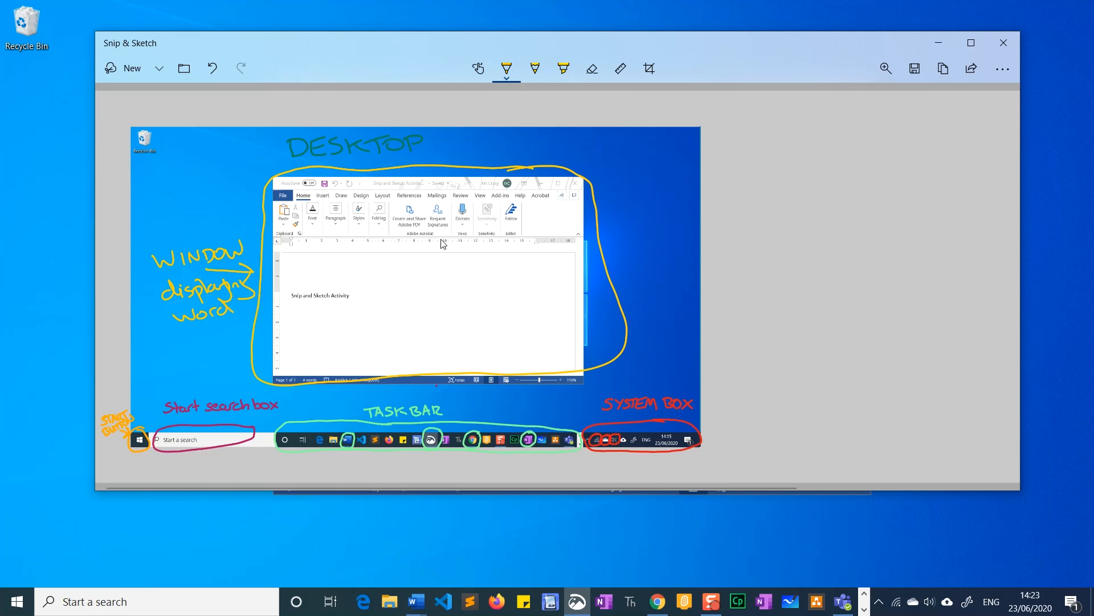
Step: Circle the Word window's minimise, maximise and close controls in gold and label them "window controls" with an arrow
mouse_move(575, 183)
mouse_down()
mouse_move(593, 180)
mouse_move(590, 170)
mouse_move(548, 168)
mouse_move(531, 185)
mouse_move(590, 190)
mouse_move(591, 169)
mouse_move(657, 158)
mouse_move(593, 184)
mouse_up()
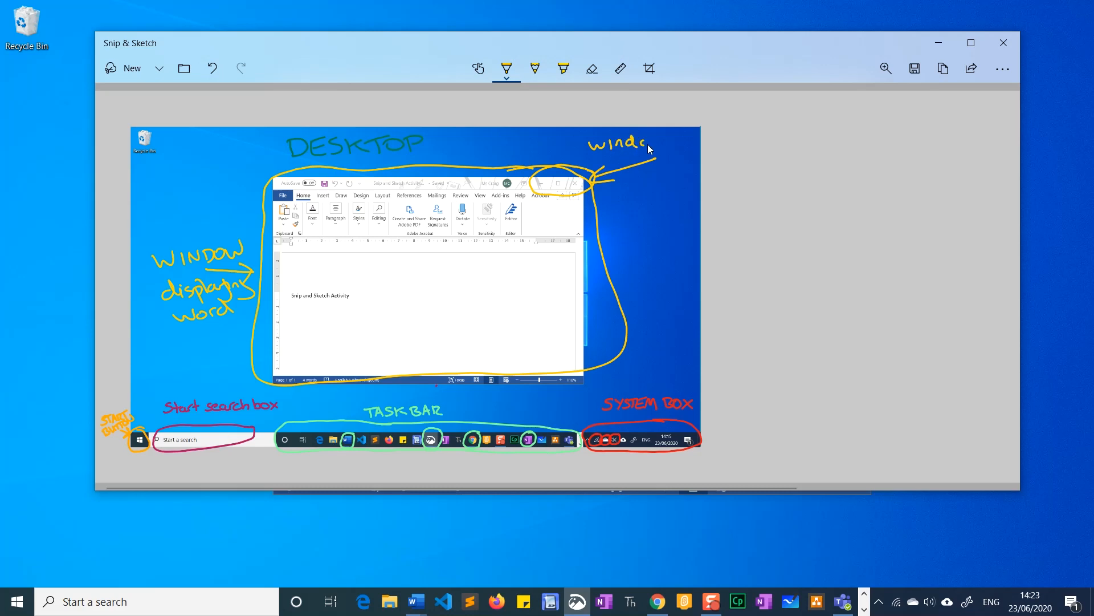
drag(659, 141, 671, 136)
drag(613, 158, 609, 164)
drag(616, 160, 641, 164)
drag(637, 158, 653, 158)
drag(655, 156, 653, 159)
Step: Underline the maximise and close controls in the snip and handwrite "x close" below the "window controls" label
drag(580, 187, 573, 188)
drag(606, 186, 615, 196)
mouse_move(615, 187)
mouse_down()
mouse_move(606, 196)
mouse_move(563, 187)
mouse_up()
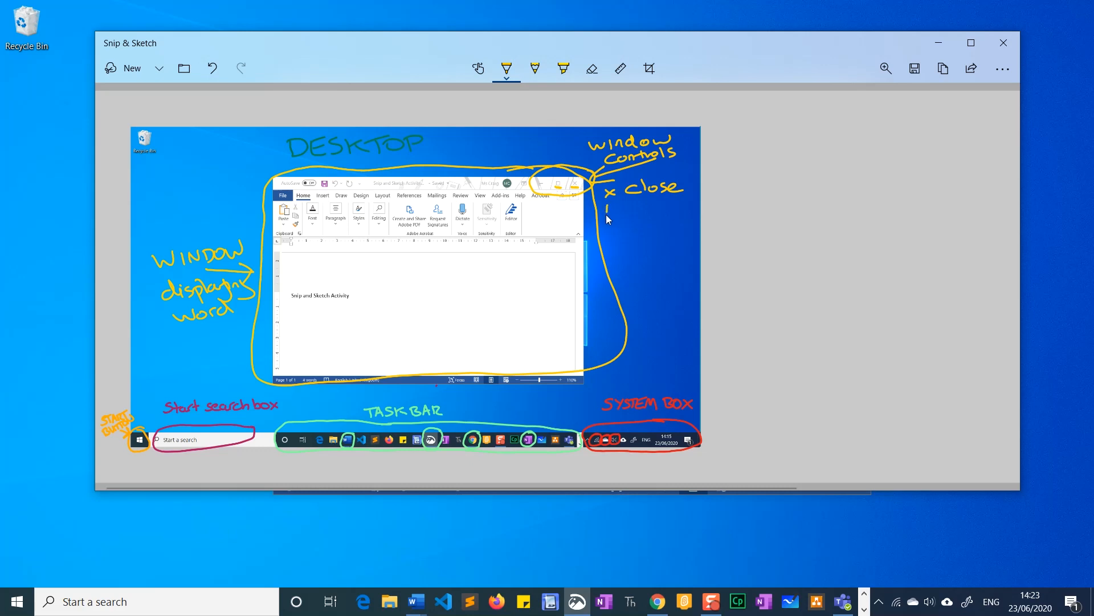